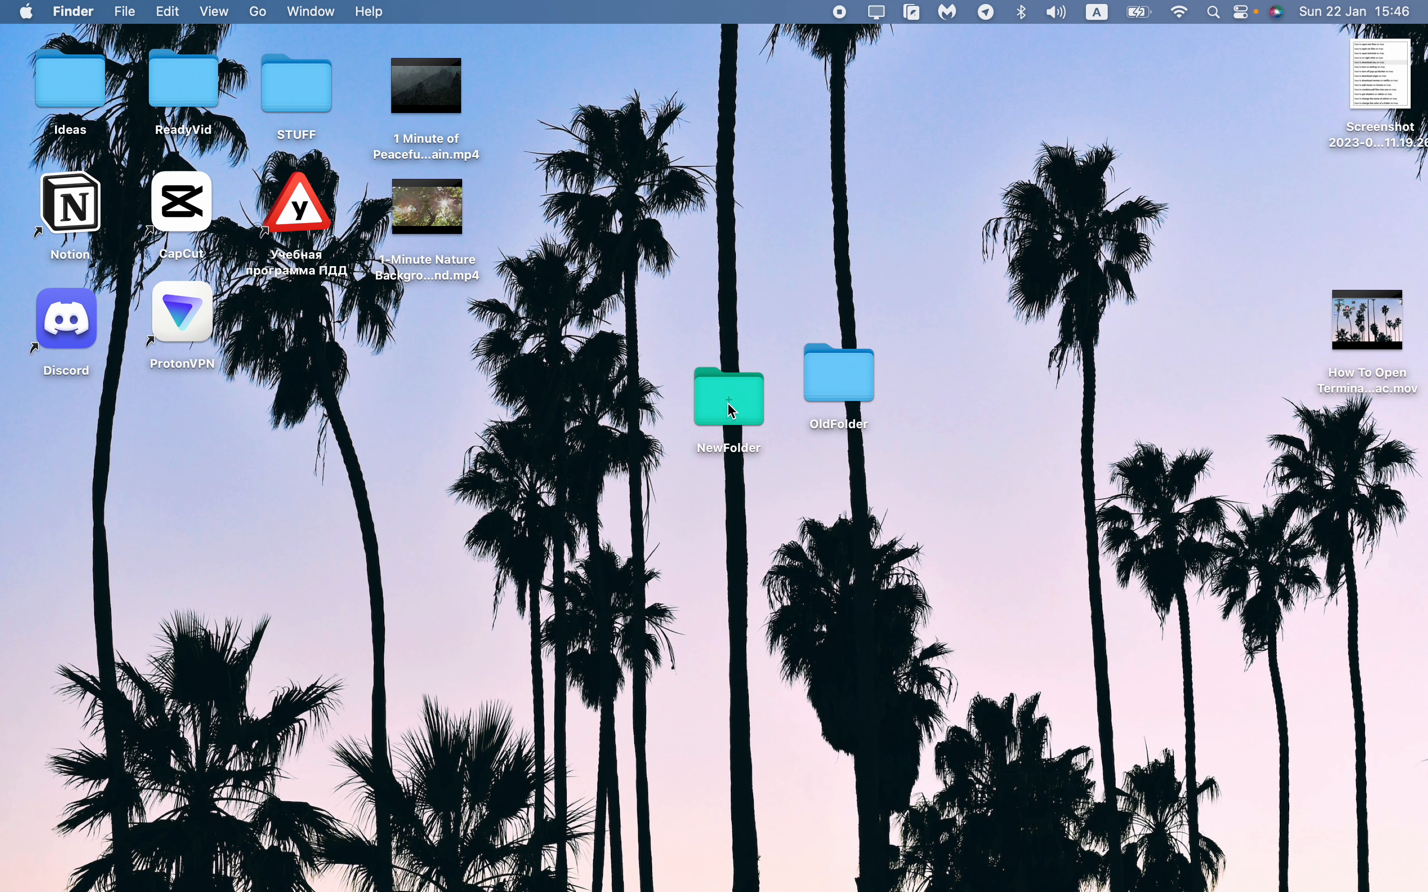
Switch to Google Chrome, open macosicons.com in full screen, and dismiss the support notice.
mouse_move(823, 885)
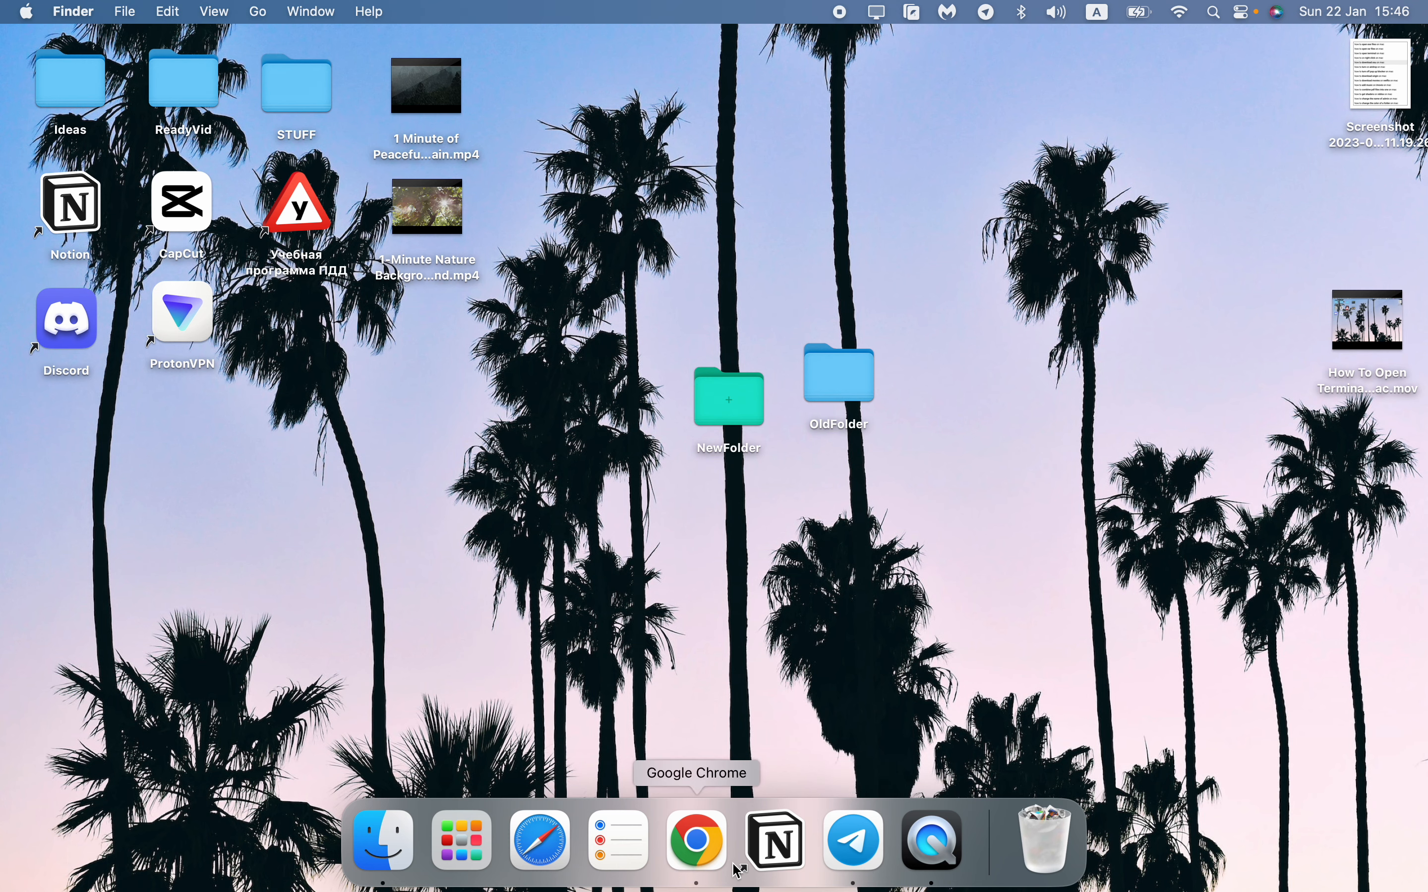
left_click(698, 841)
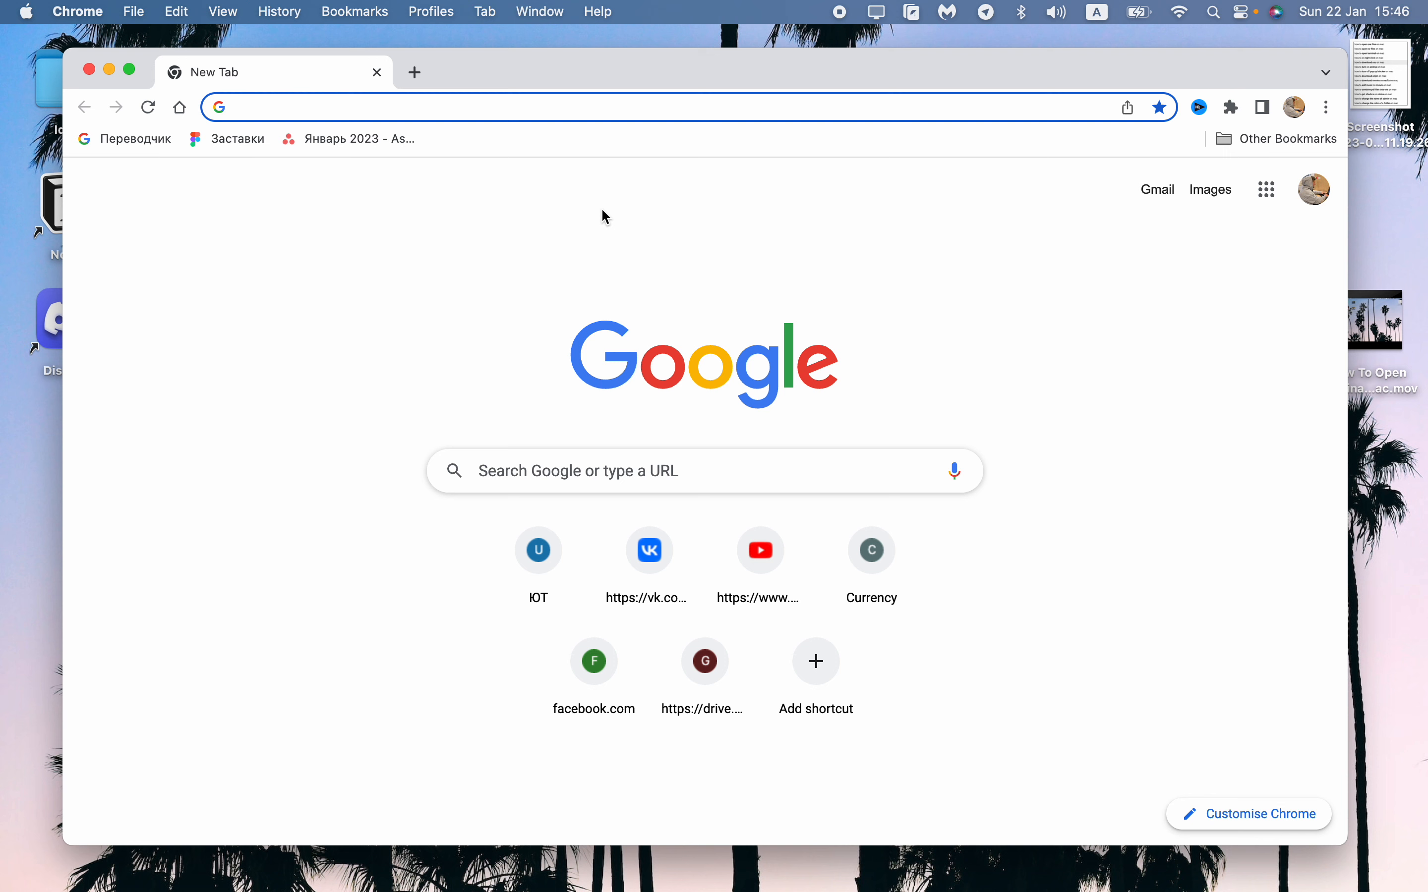
type("macos")
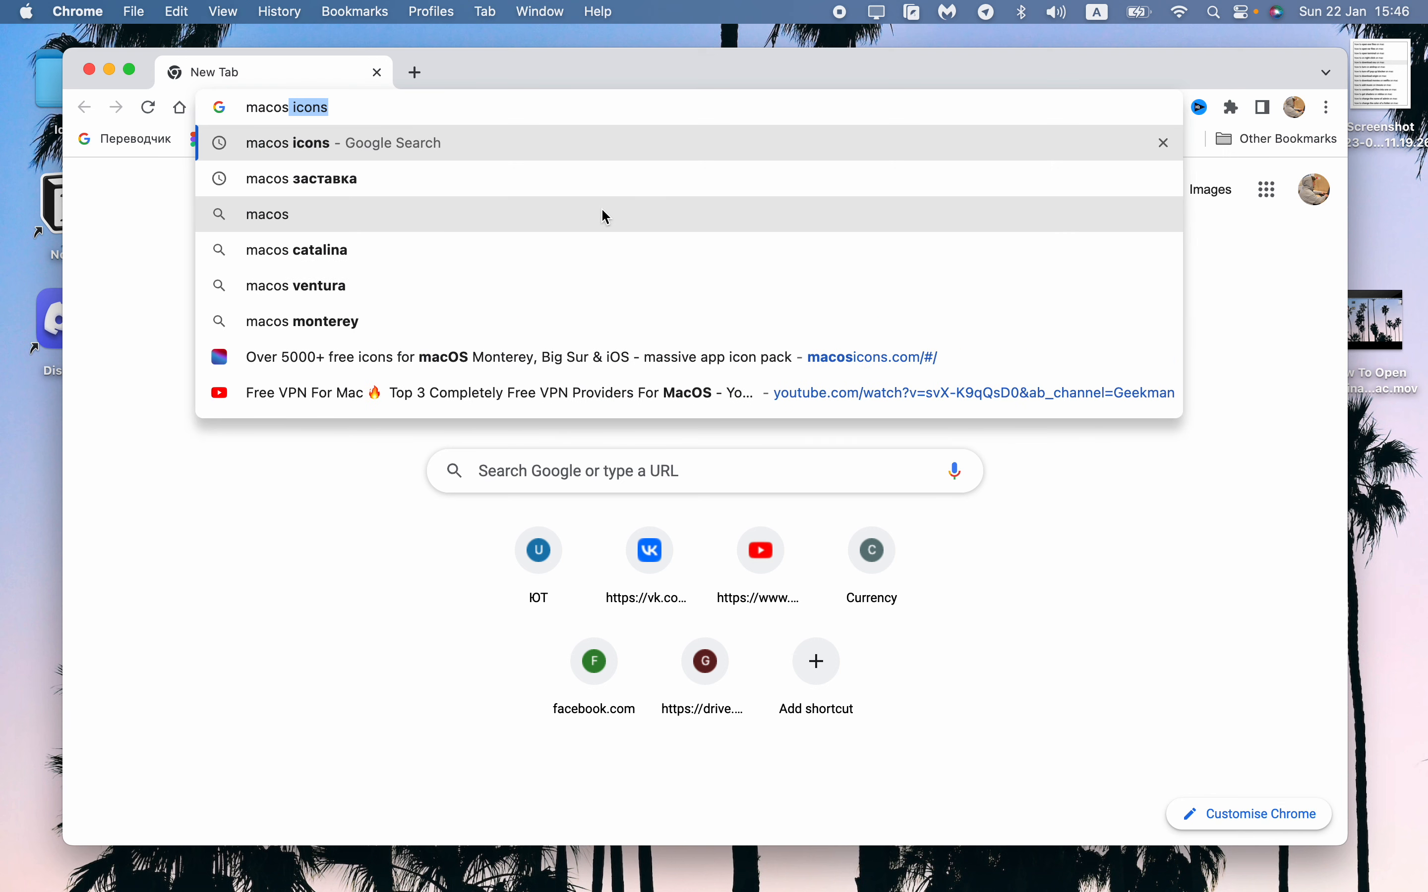
type("icons.com")
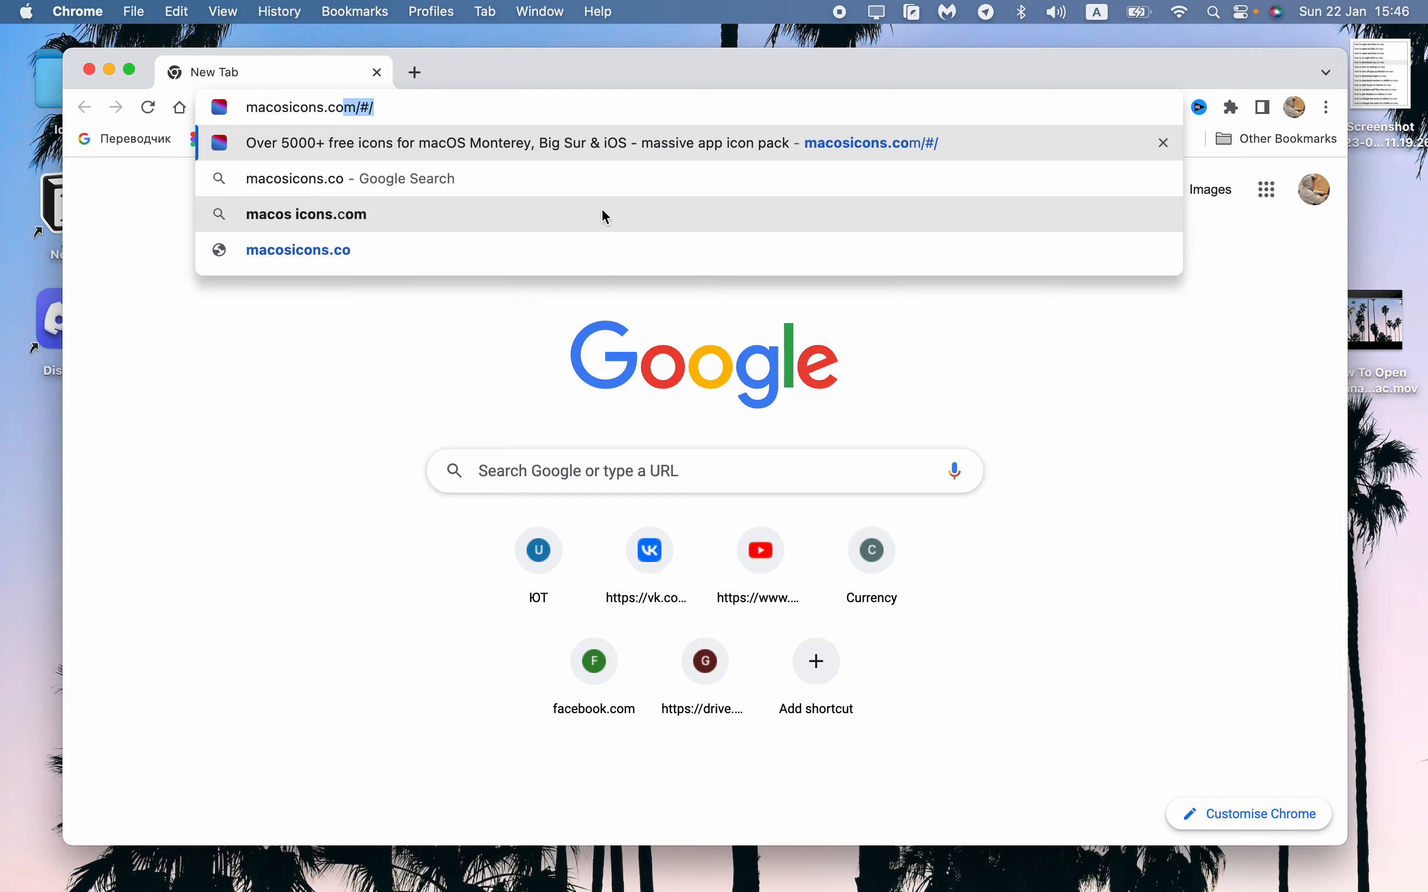
key("Return")
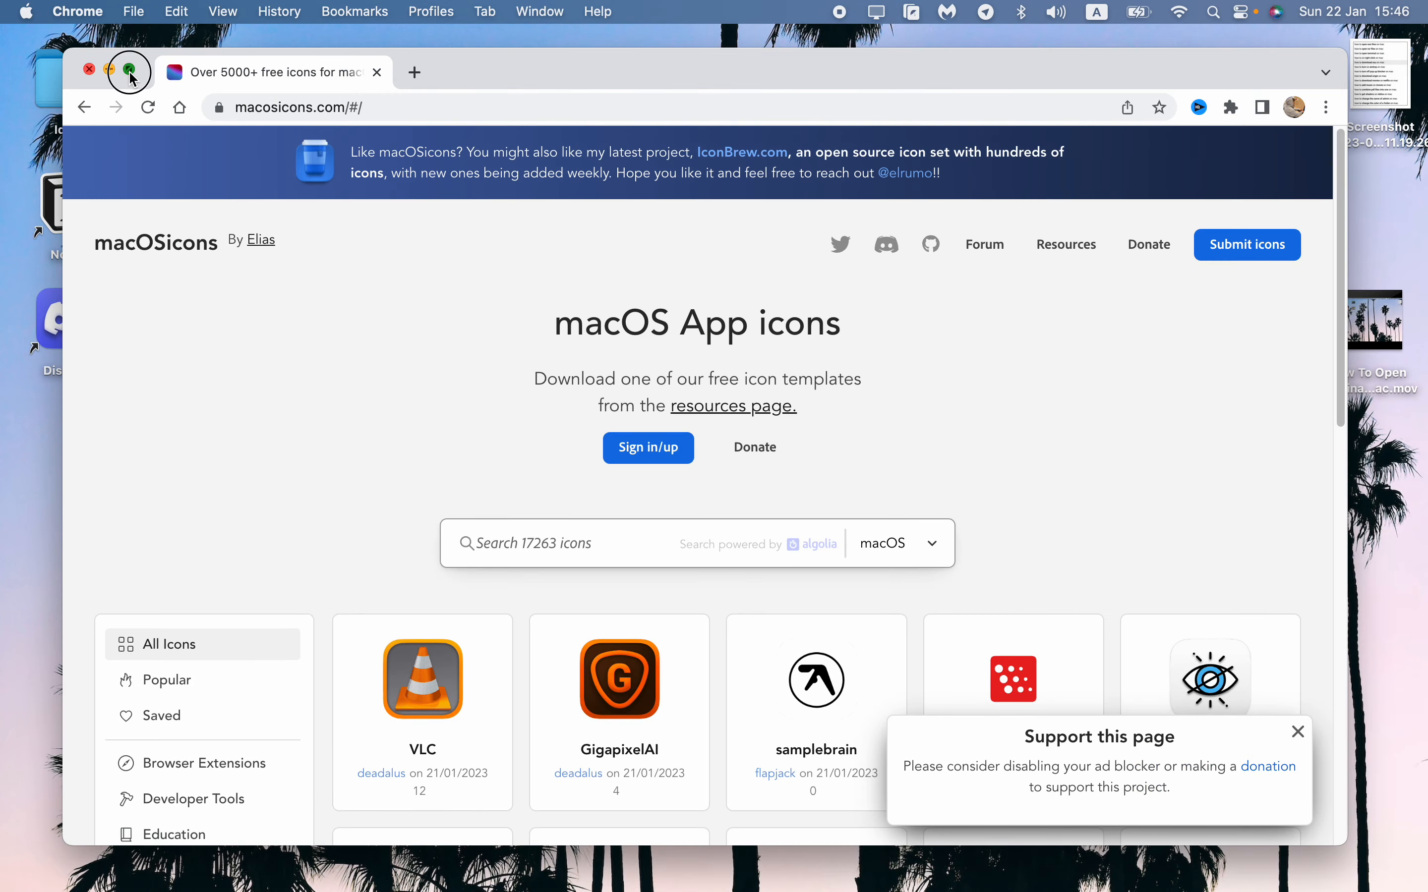
left_click(130, 68)
left_click(1378, 777)
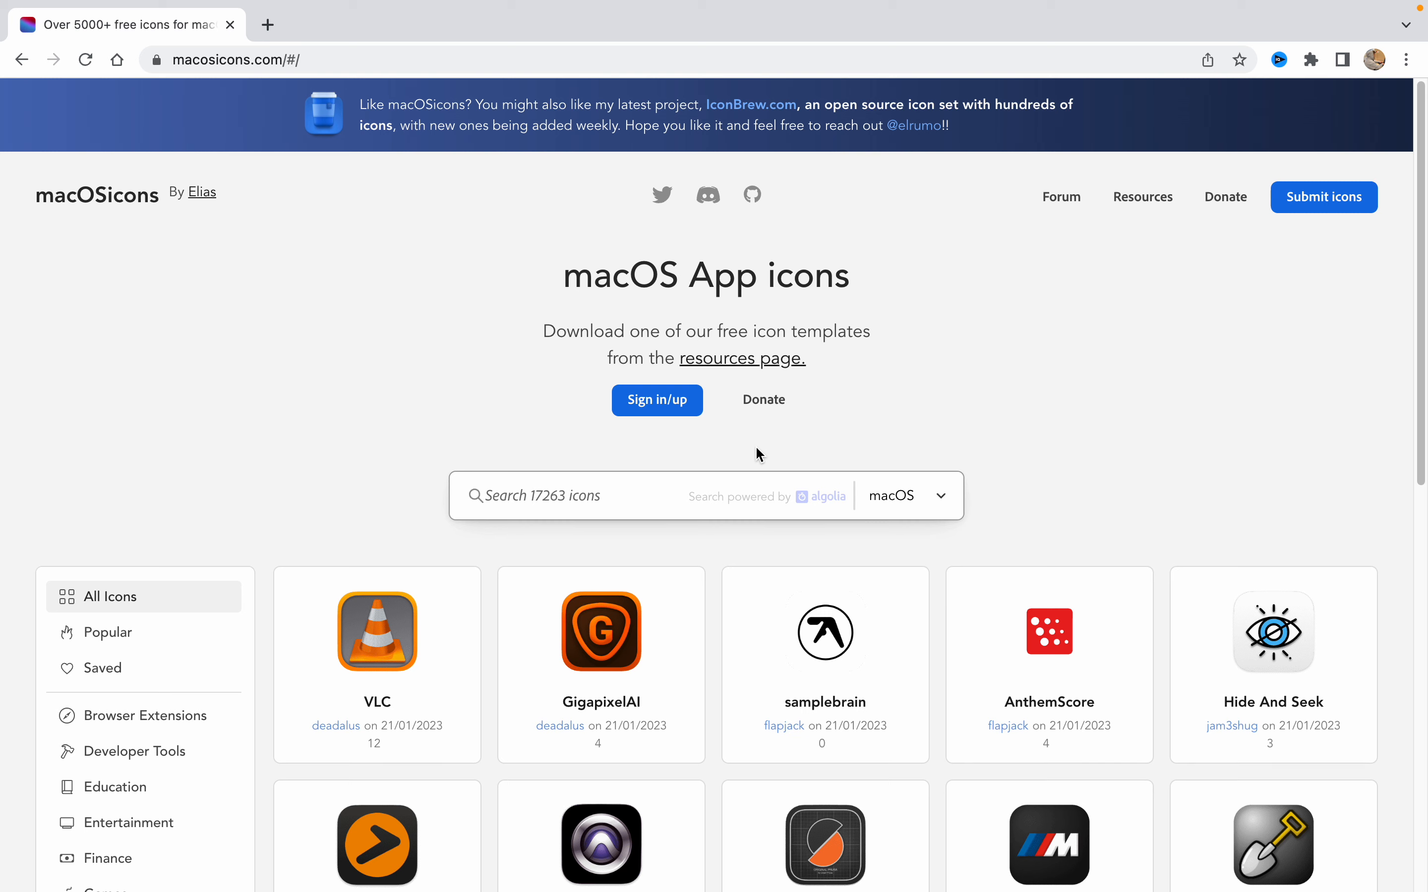
Search the macOSicons library for "n" and download the Uncolored Folder icon.
scroll(755, 458, "down", 1)
scroll(761, 465, "down", 2)
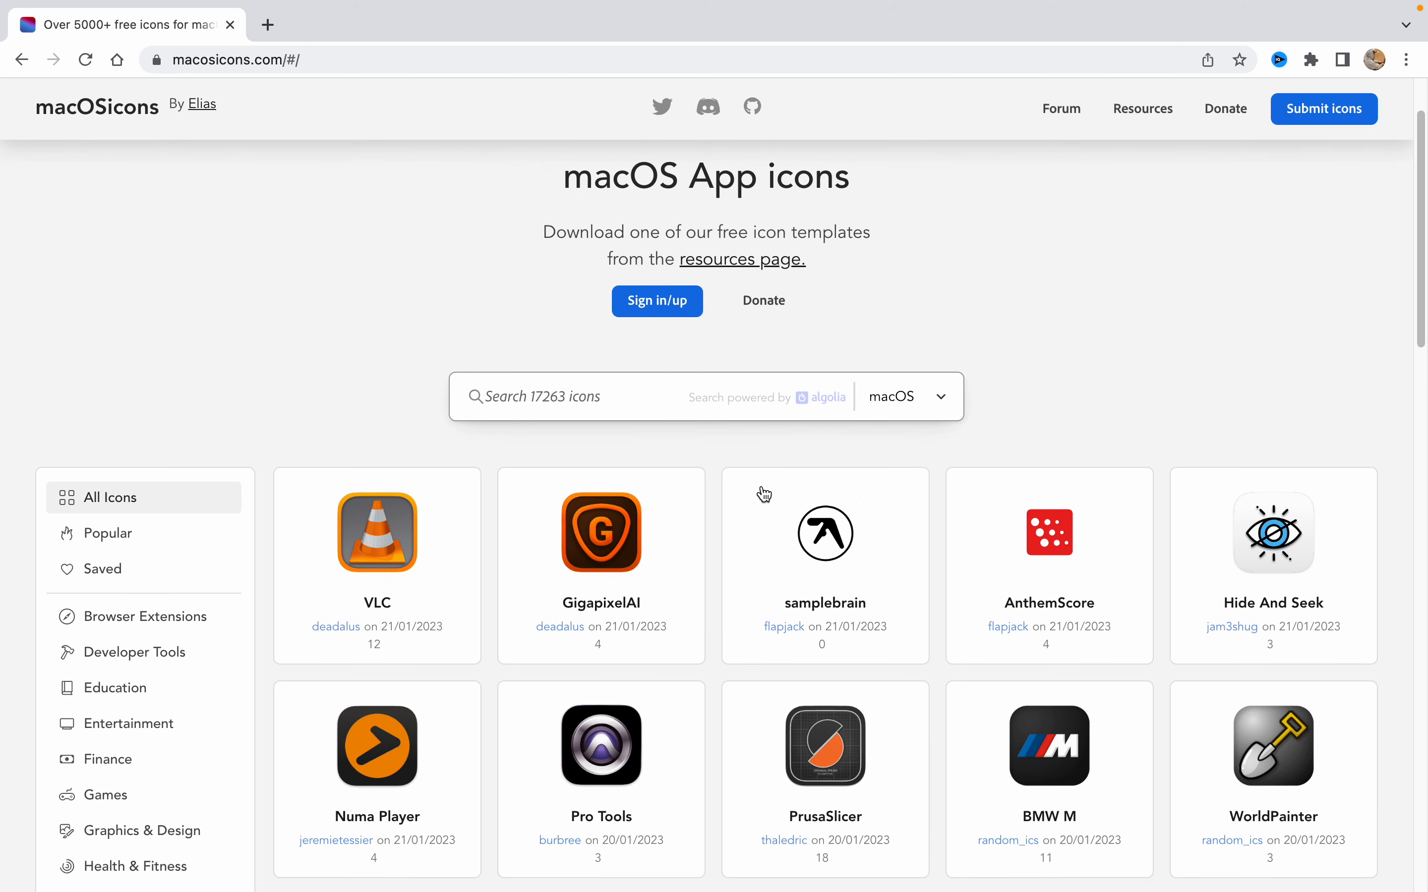
scroll(796, 558, "up", 2)
scroll(878, 611, "down", 2)
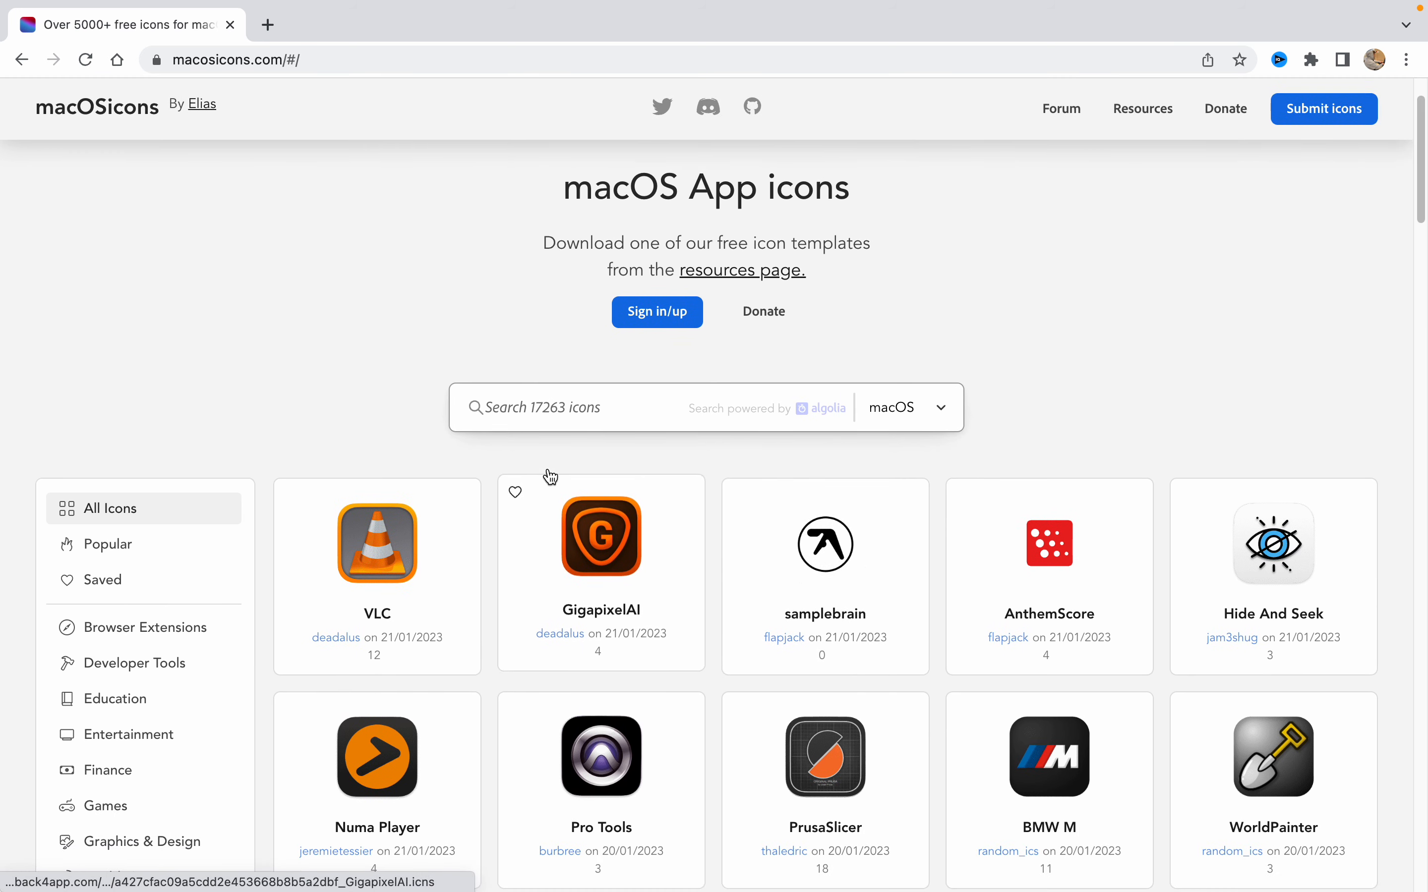
scroll(531, 449, "down", 1)
left_click(546, 416)
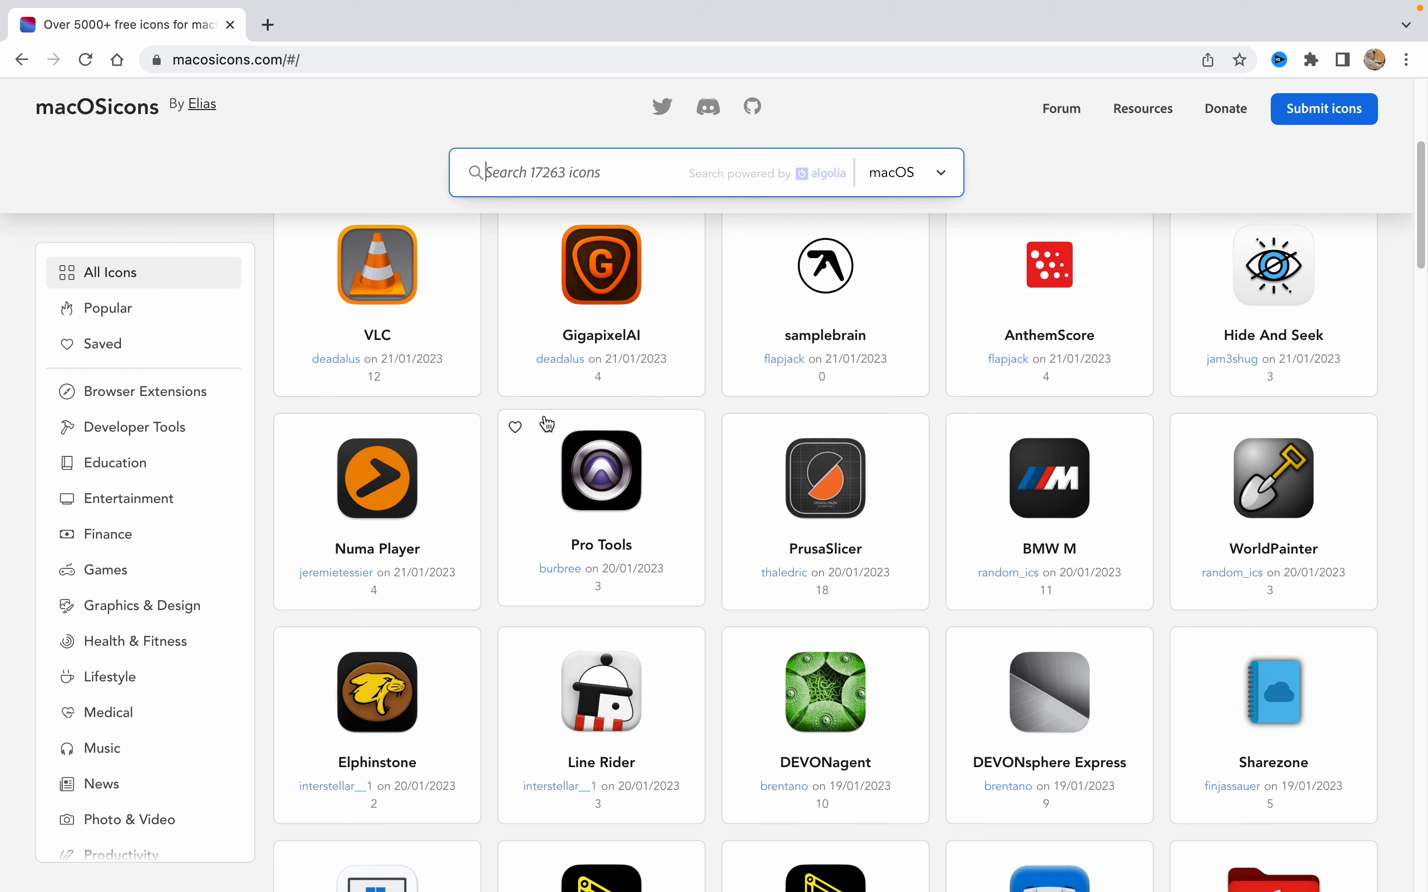
type("n")
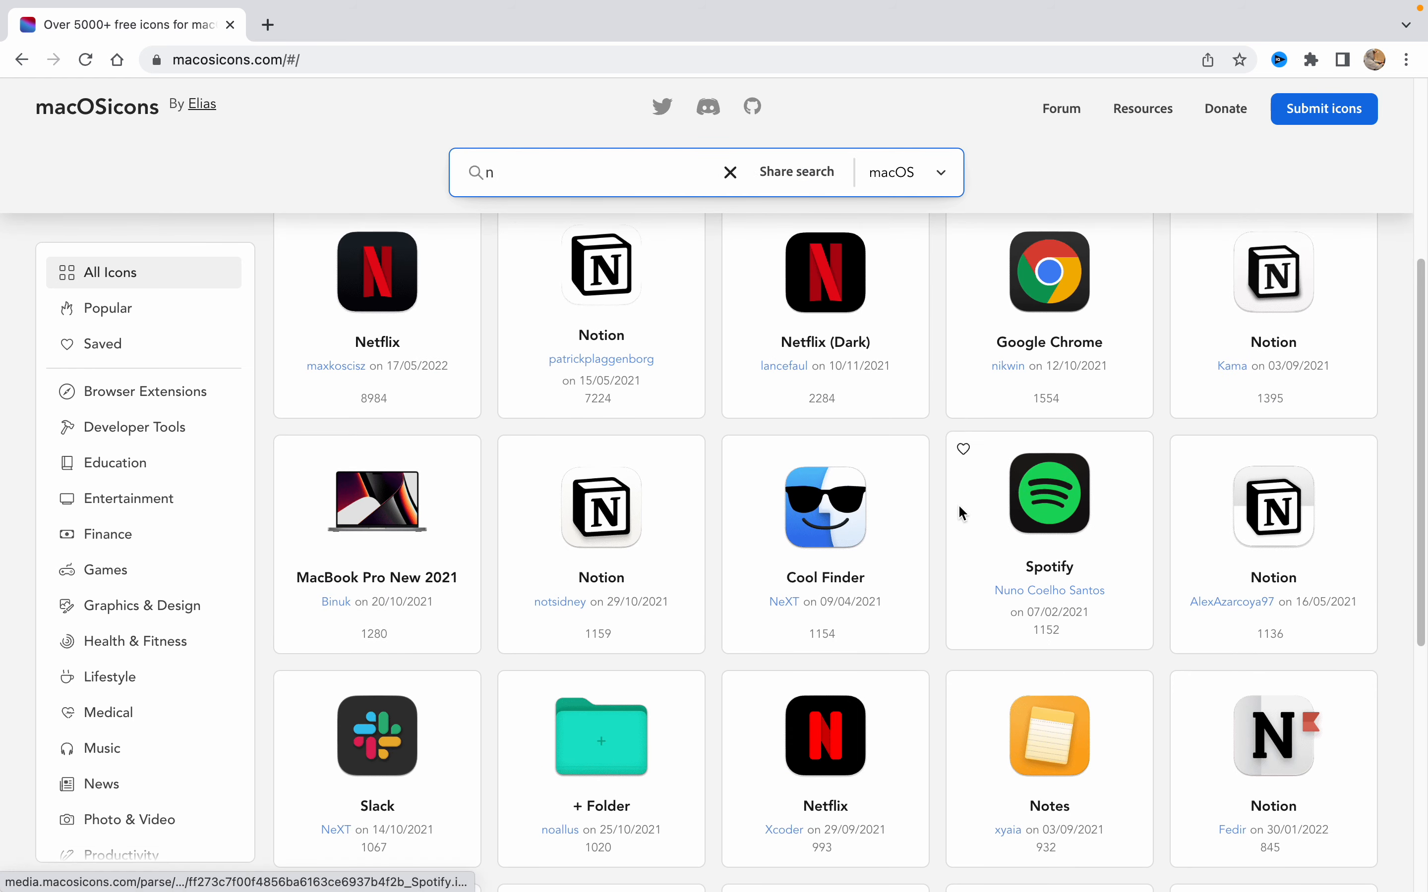
scroll(841, 565, "down", 2)
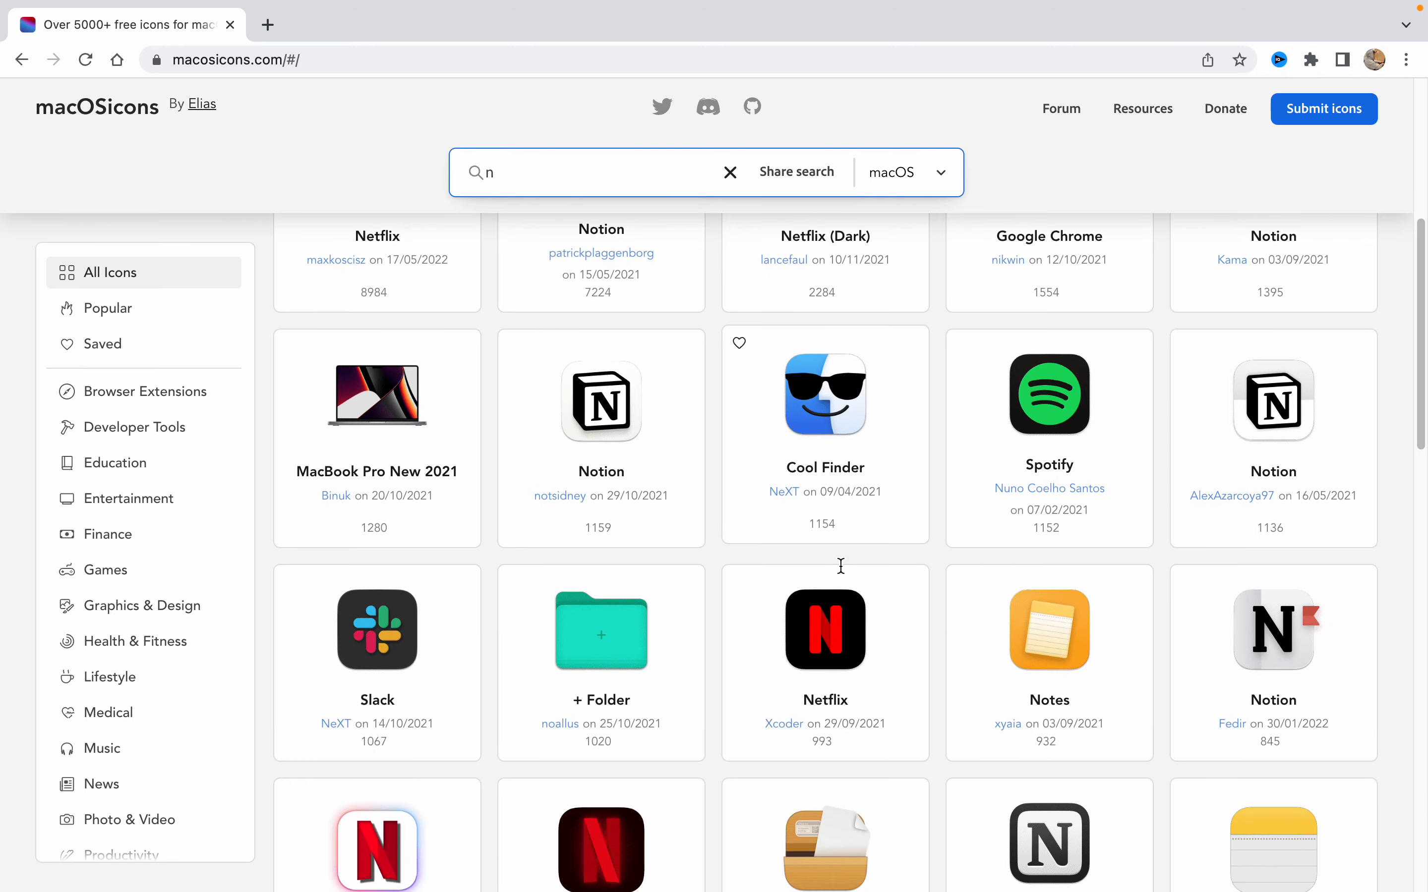
scroll(487, 491, "up", 5)
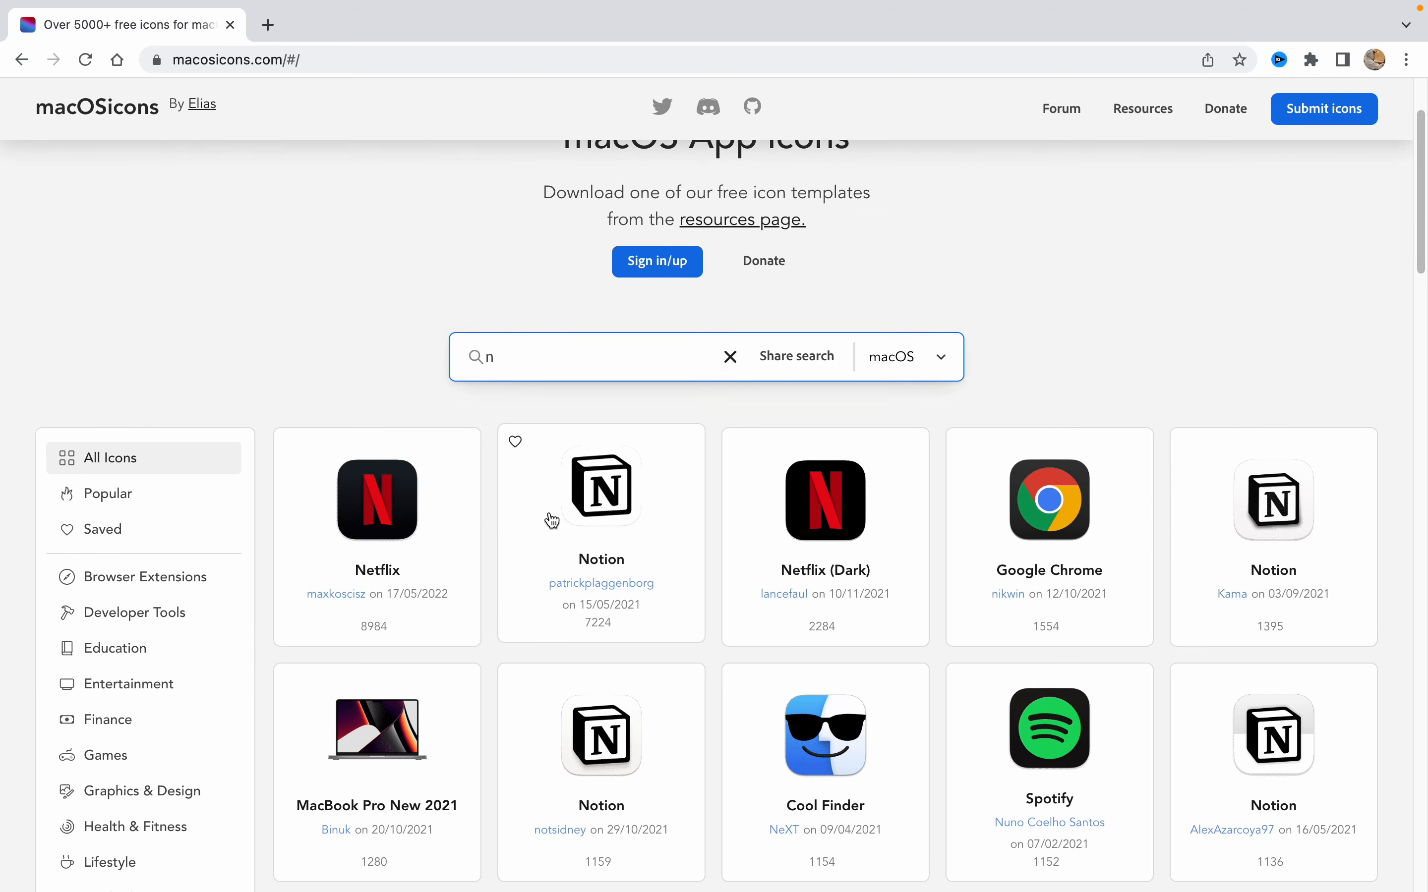
scroll(679, 567, "down", 5)
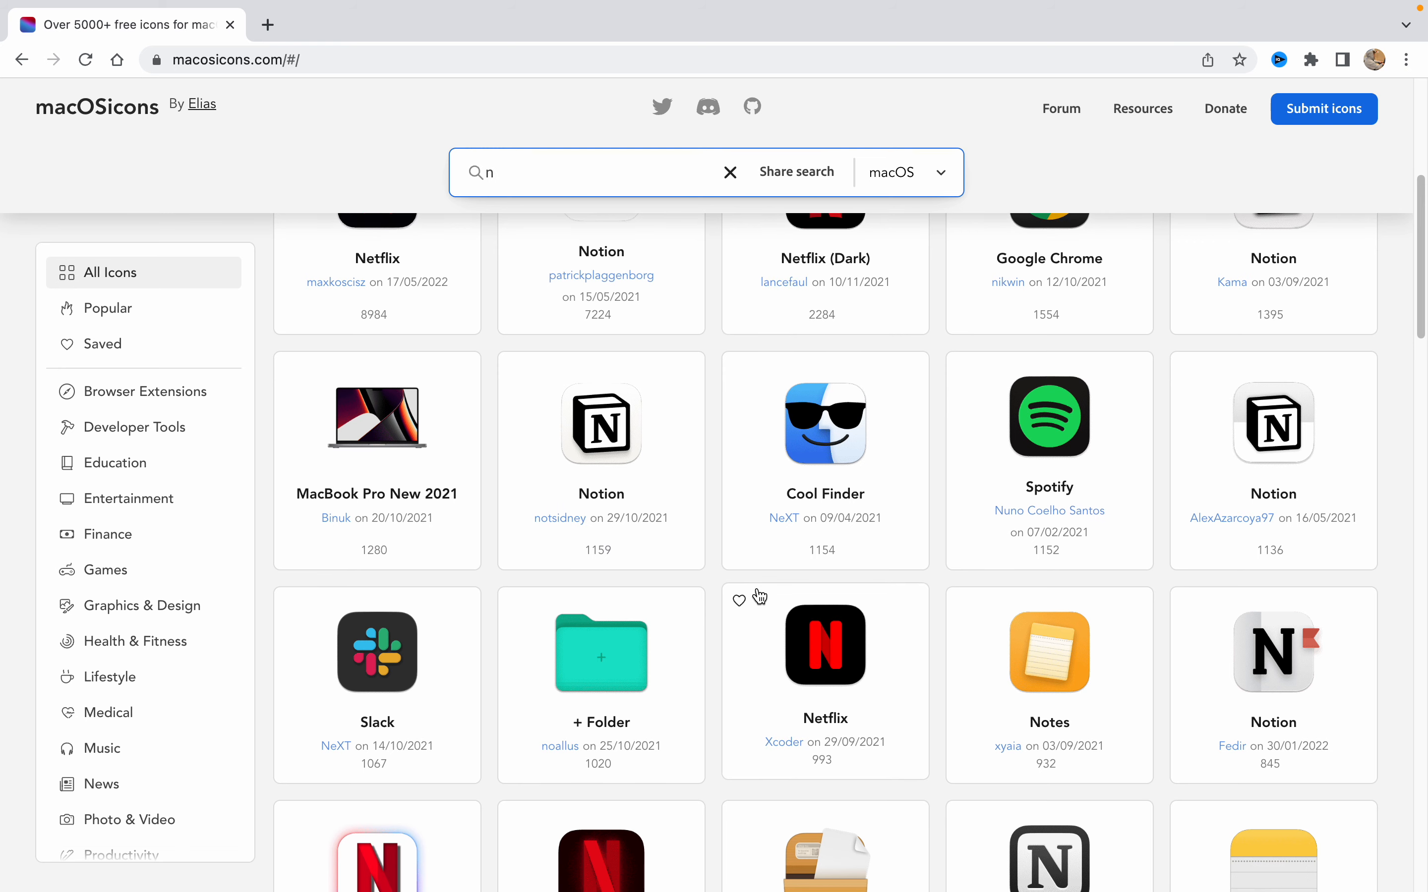
scroll(759, 596, "down", 9)
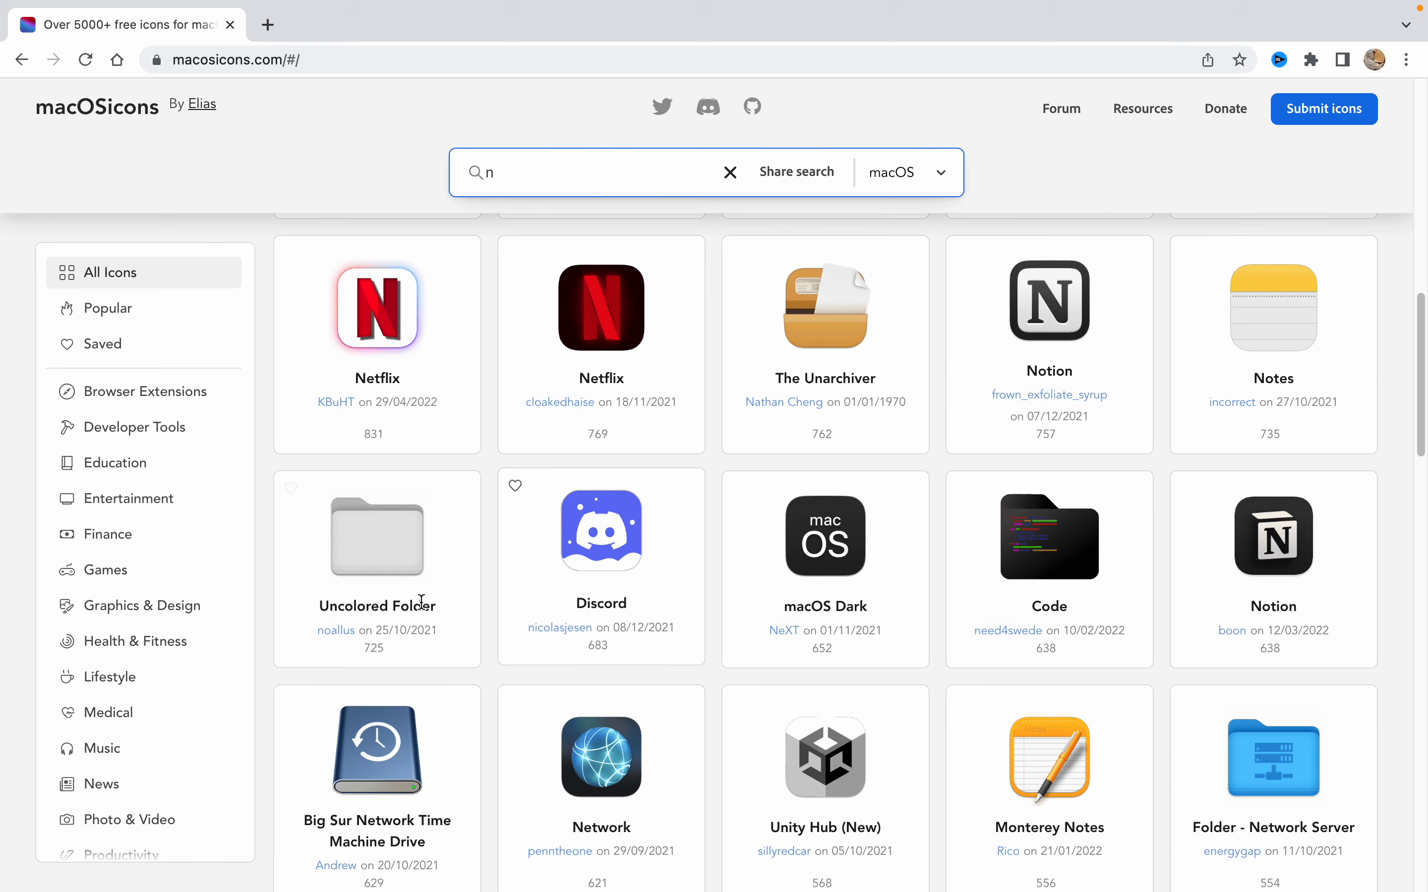
left_click(374, 558)
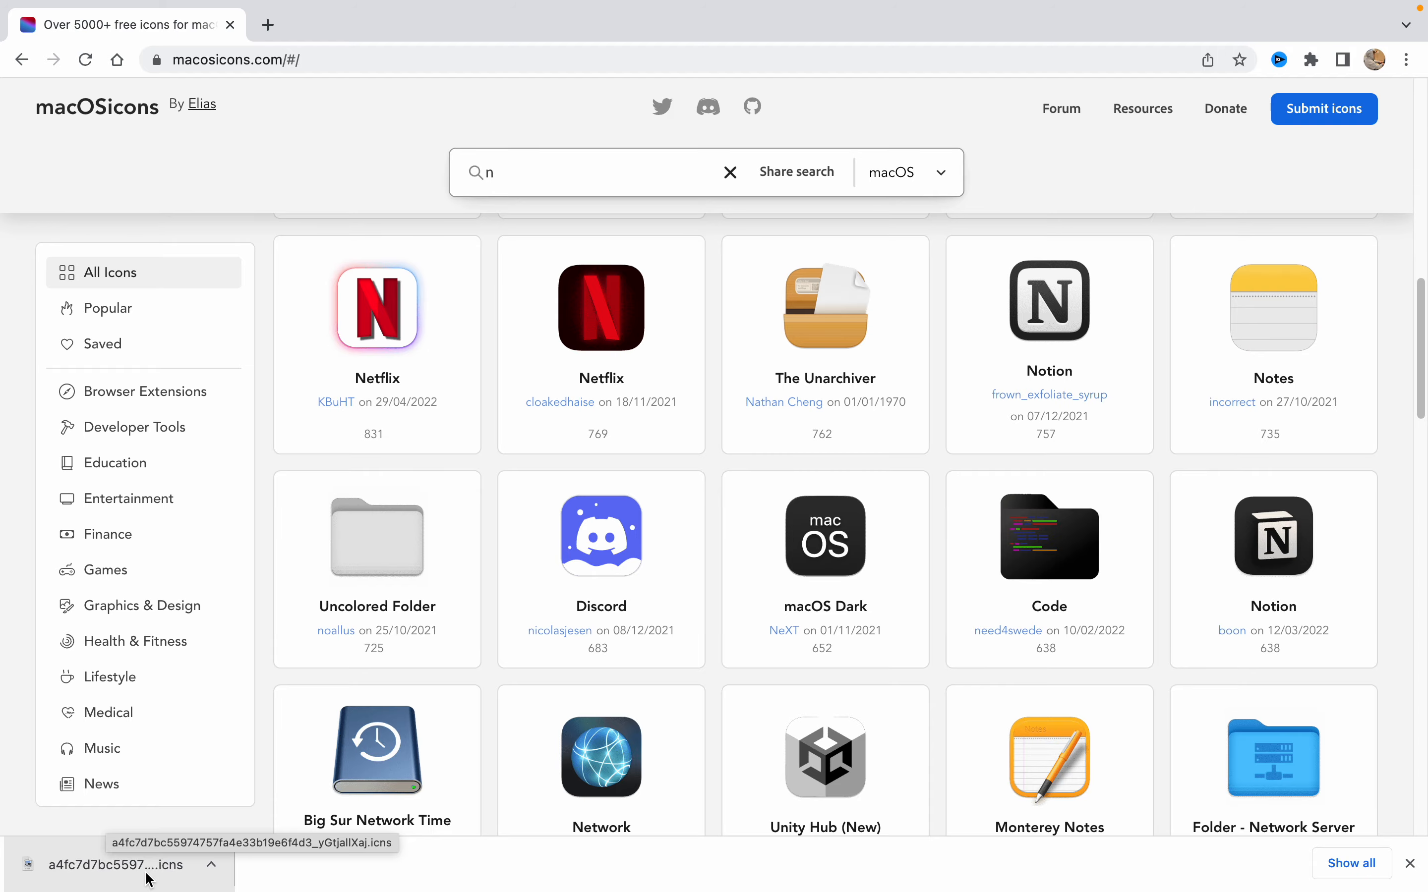
Exit full screen, place the downloaded .icns file on the desktop, and close the browser window.
mouse_move(112, 30)
left_click(68, 38)
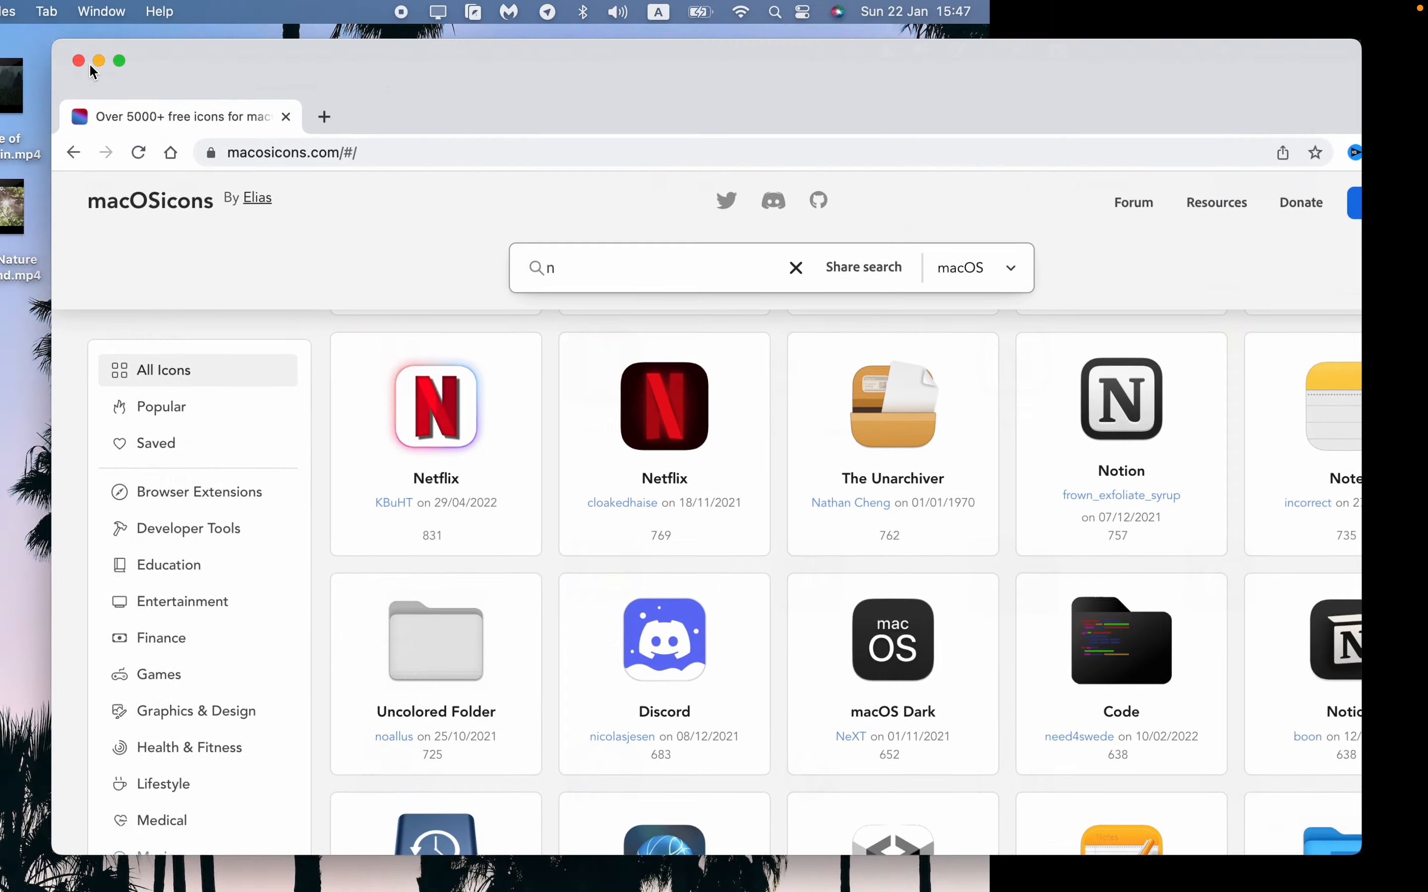
left_click_drag(61, 46, 424, 86)
left_click_drag(850, 115, 1045, 68)
left_click_drag(725, 771, 391, 579)
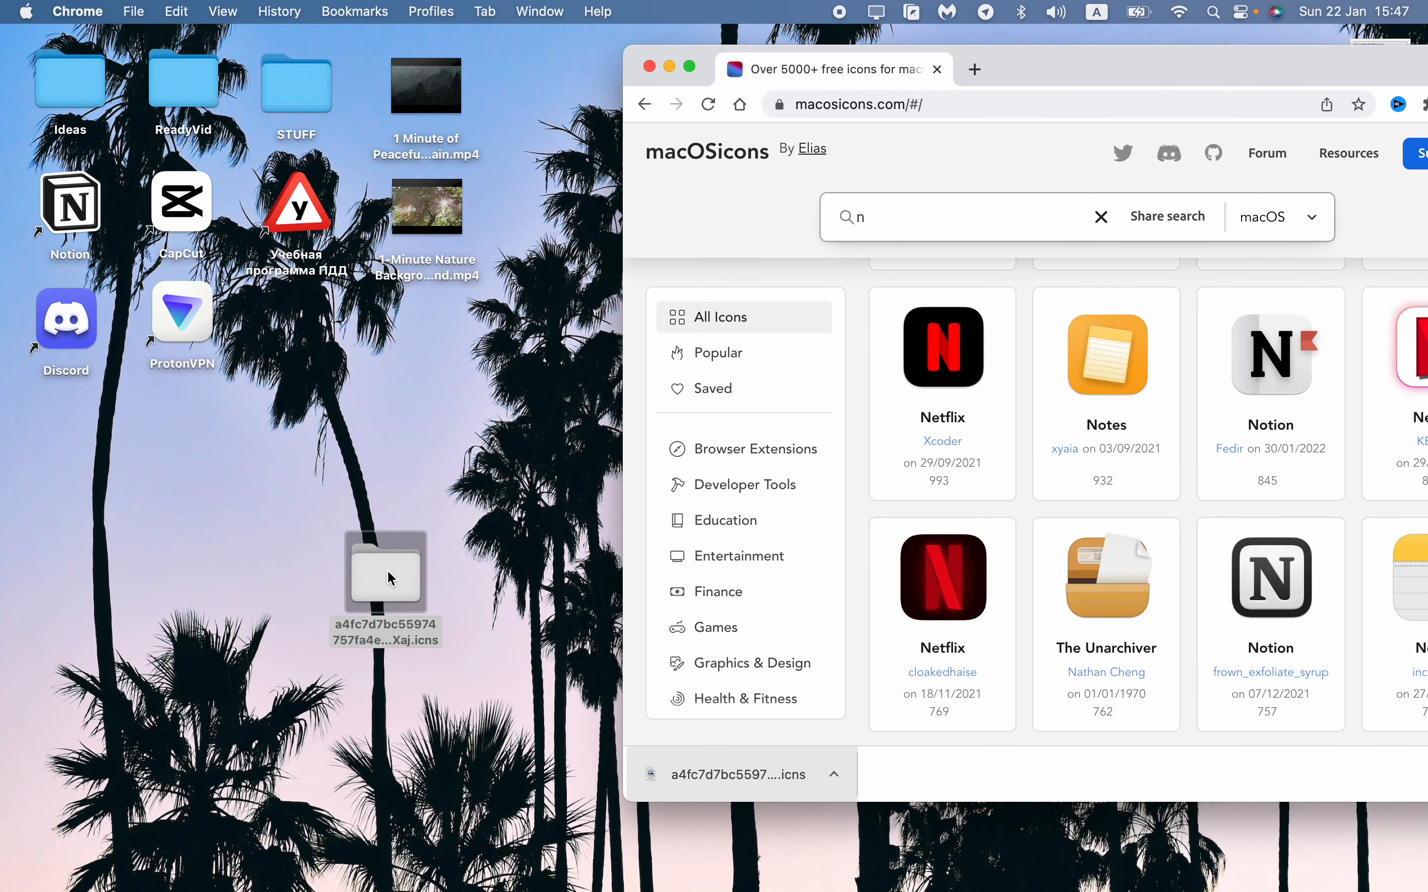
left_click(649, 66)
left_click(664, 542)
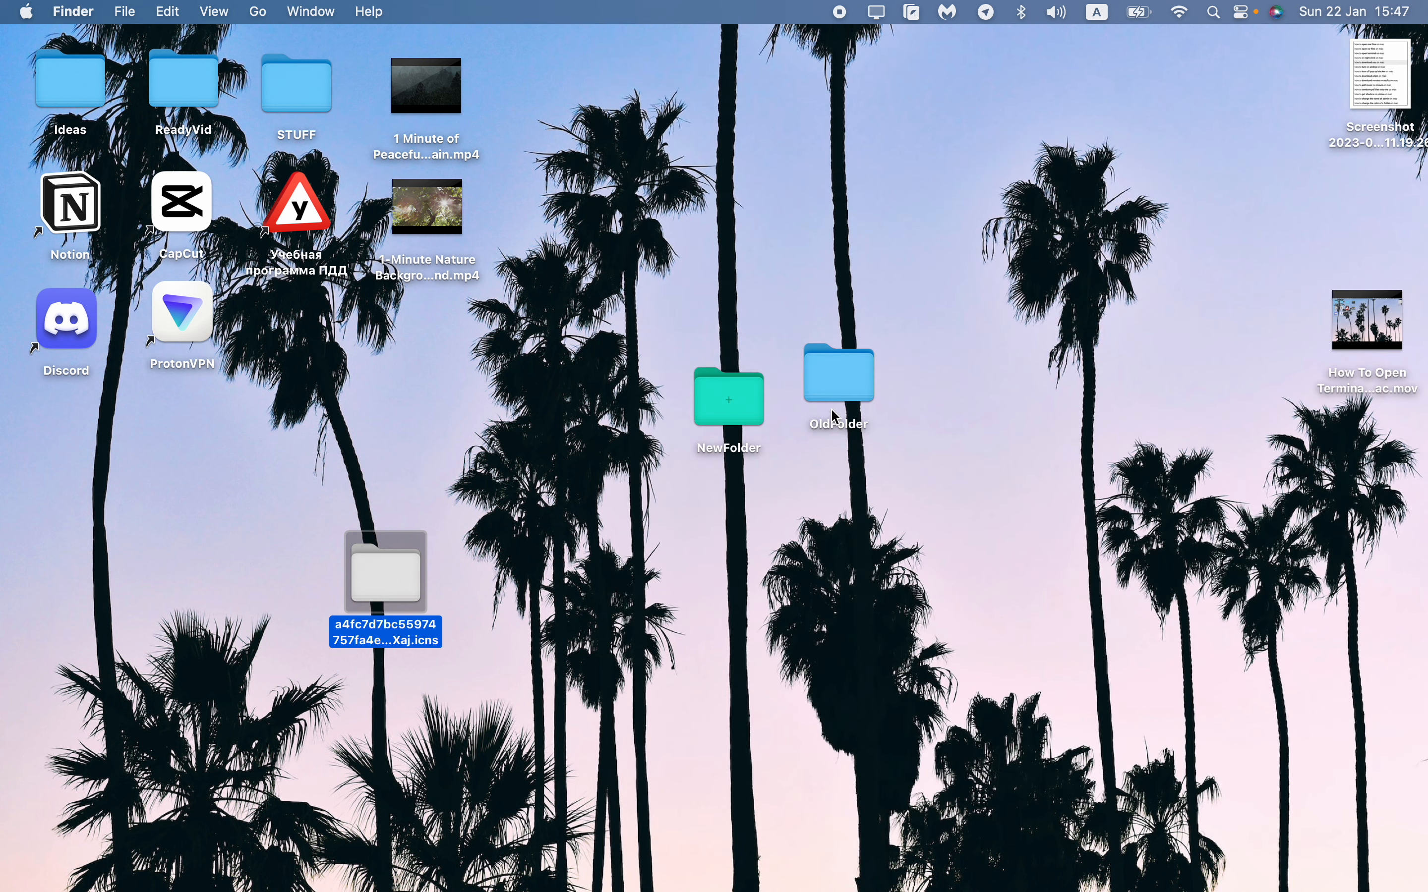
Move OldFolder level with NewFolder on the desktop and open its info window near the centre of the screen.
left_click_drag(829, 383, 829, 412)
left_click(866, 532)
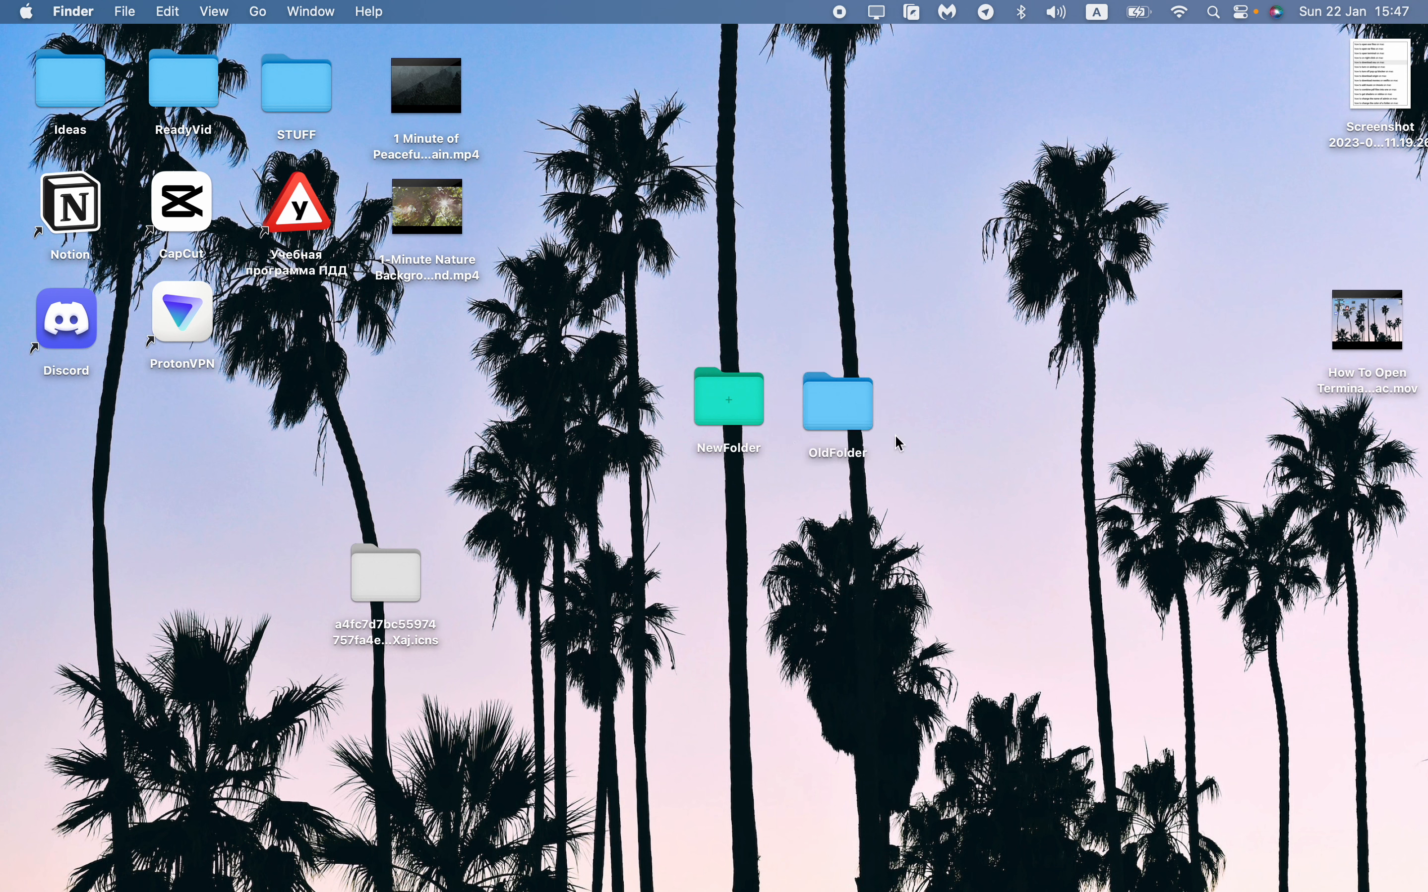
right_click(844, 410)
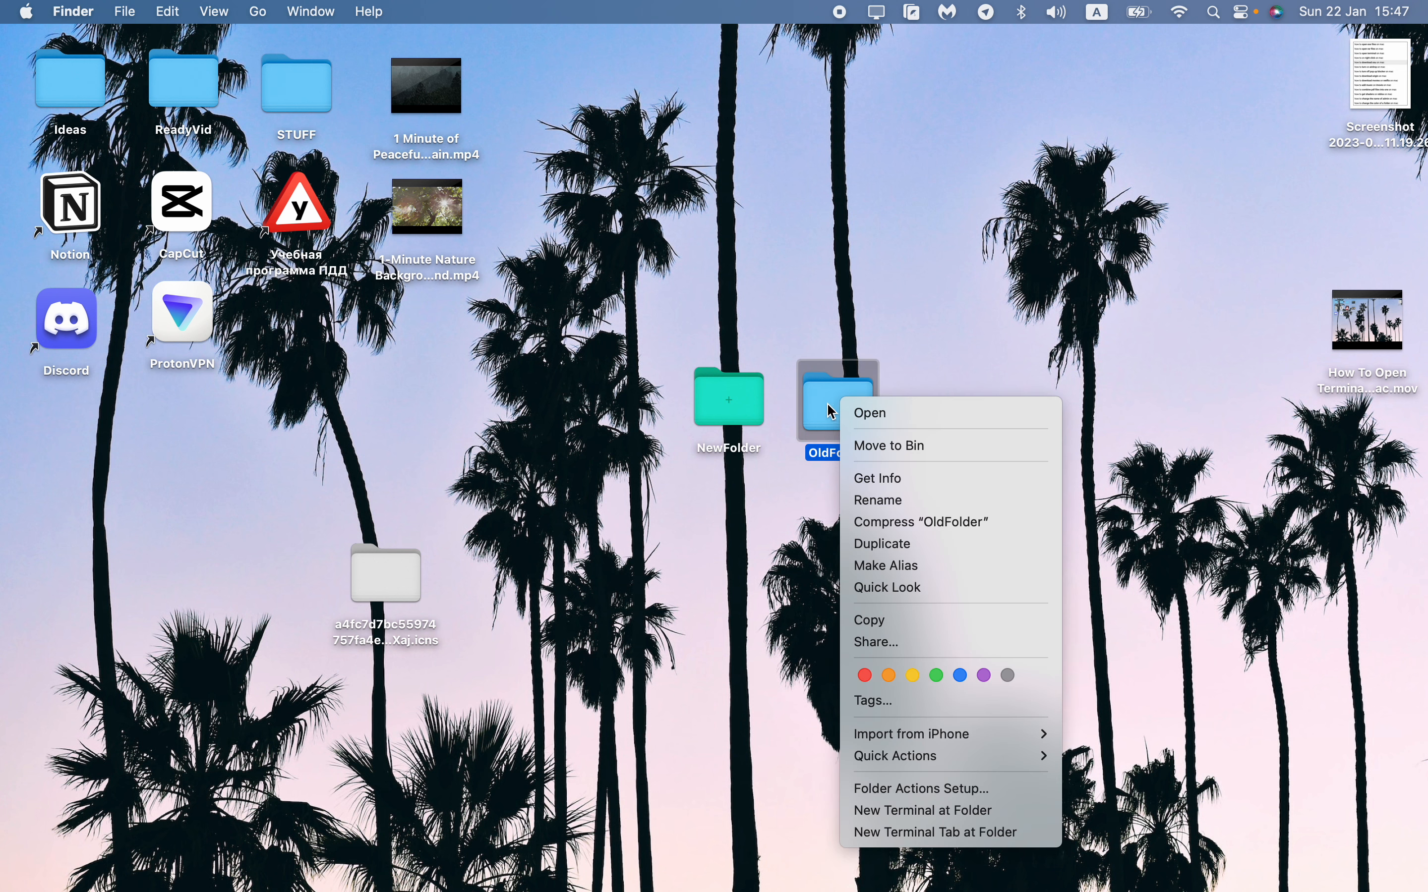
left_click(876, 478)
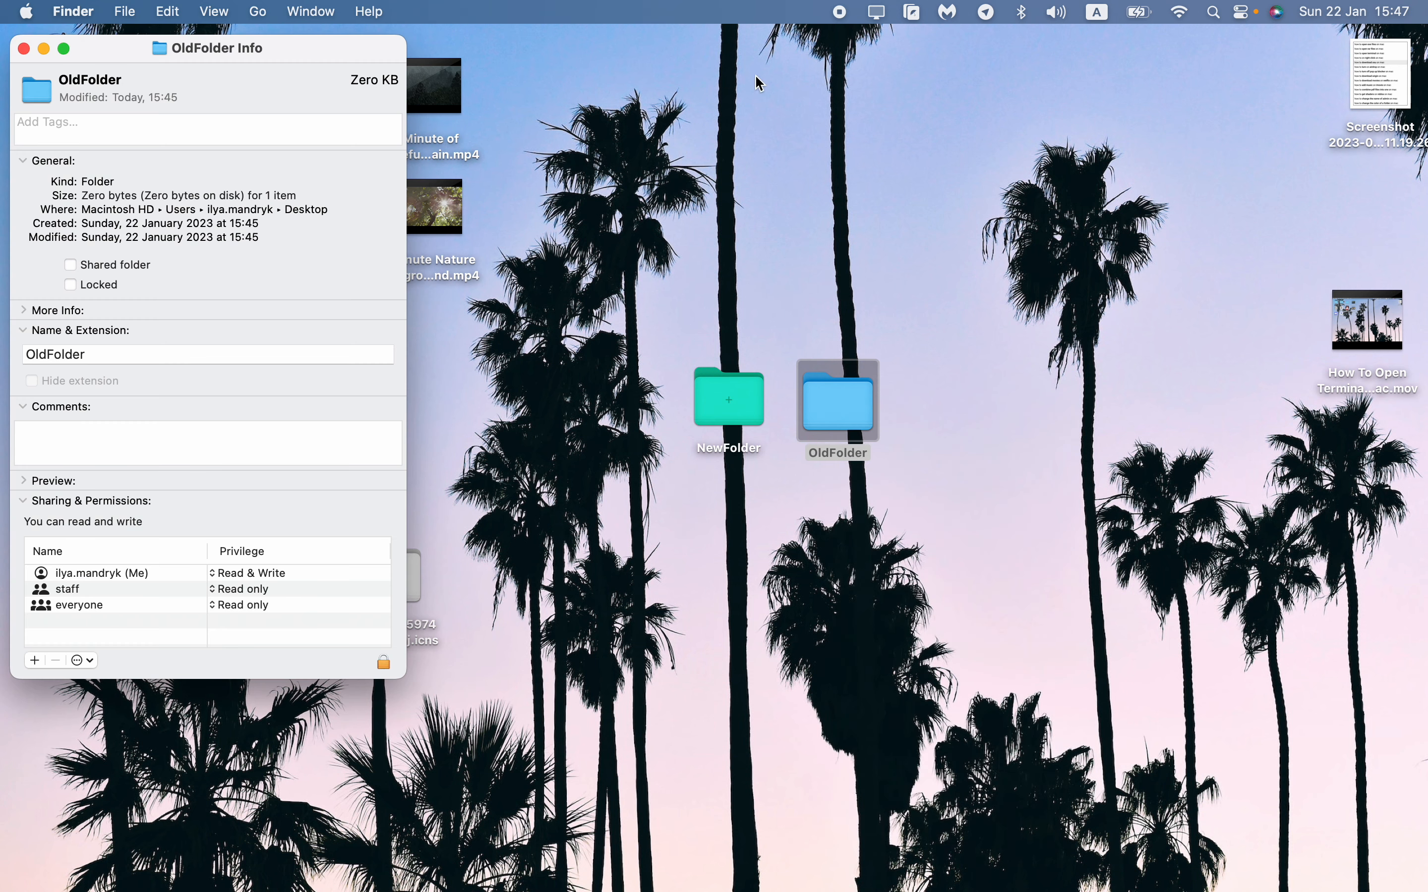
left_click_drag(314, 72, 946, 114)
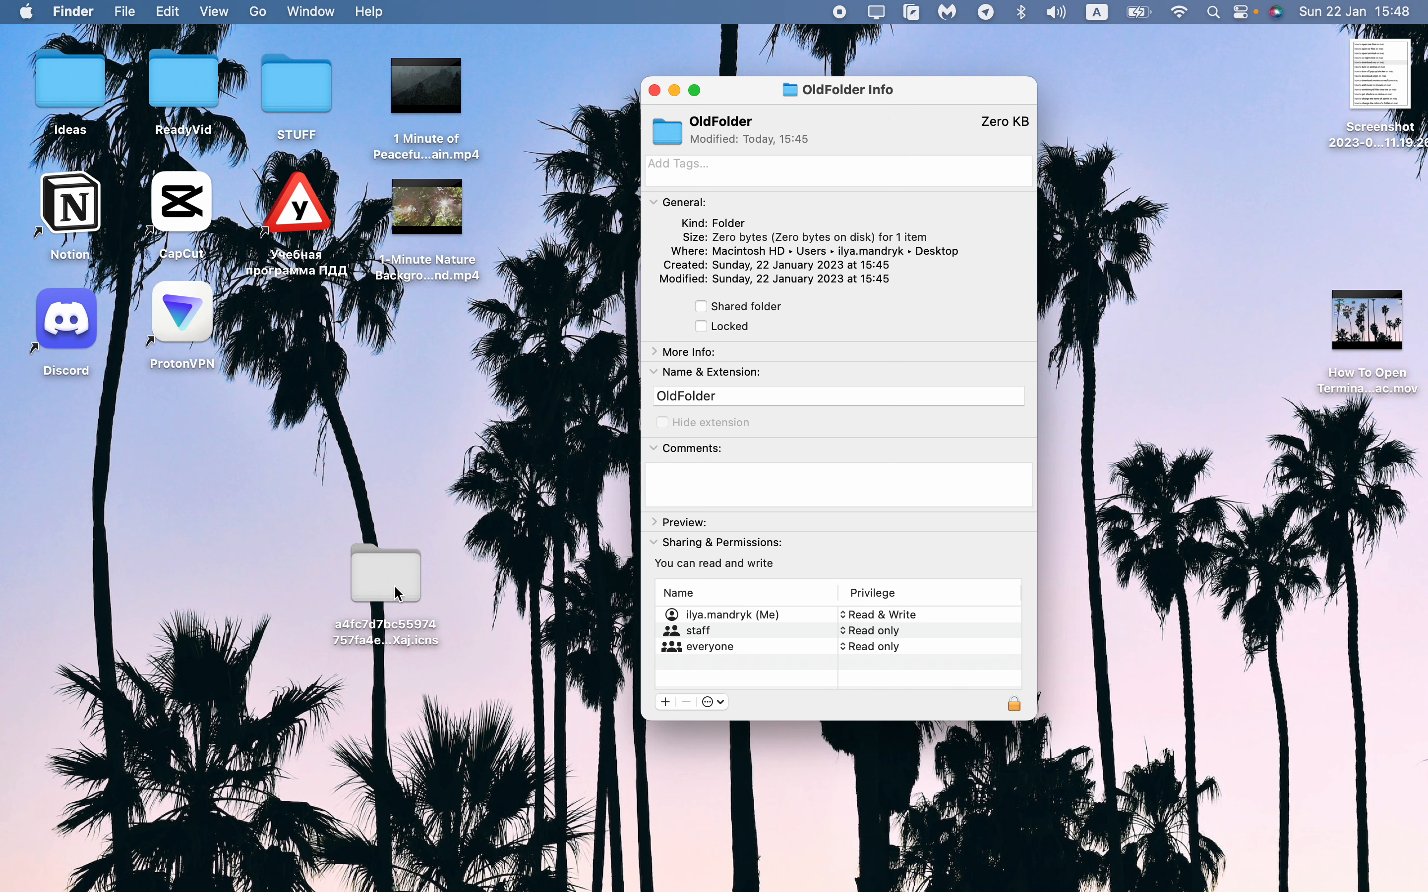
Replace OldFolder's icon with the downloaded .icns file and close the info window.
left_click_drag(390, 592, 672, 143)
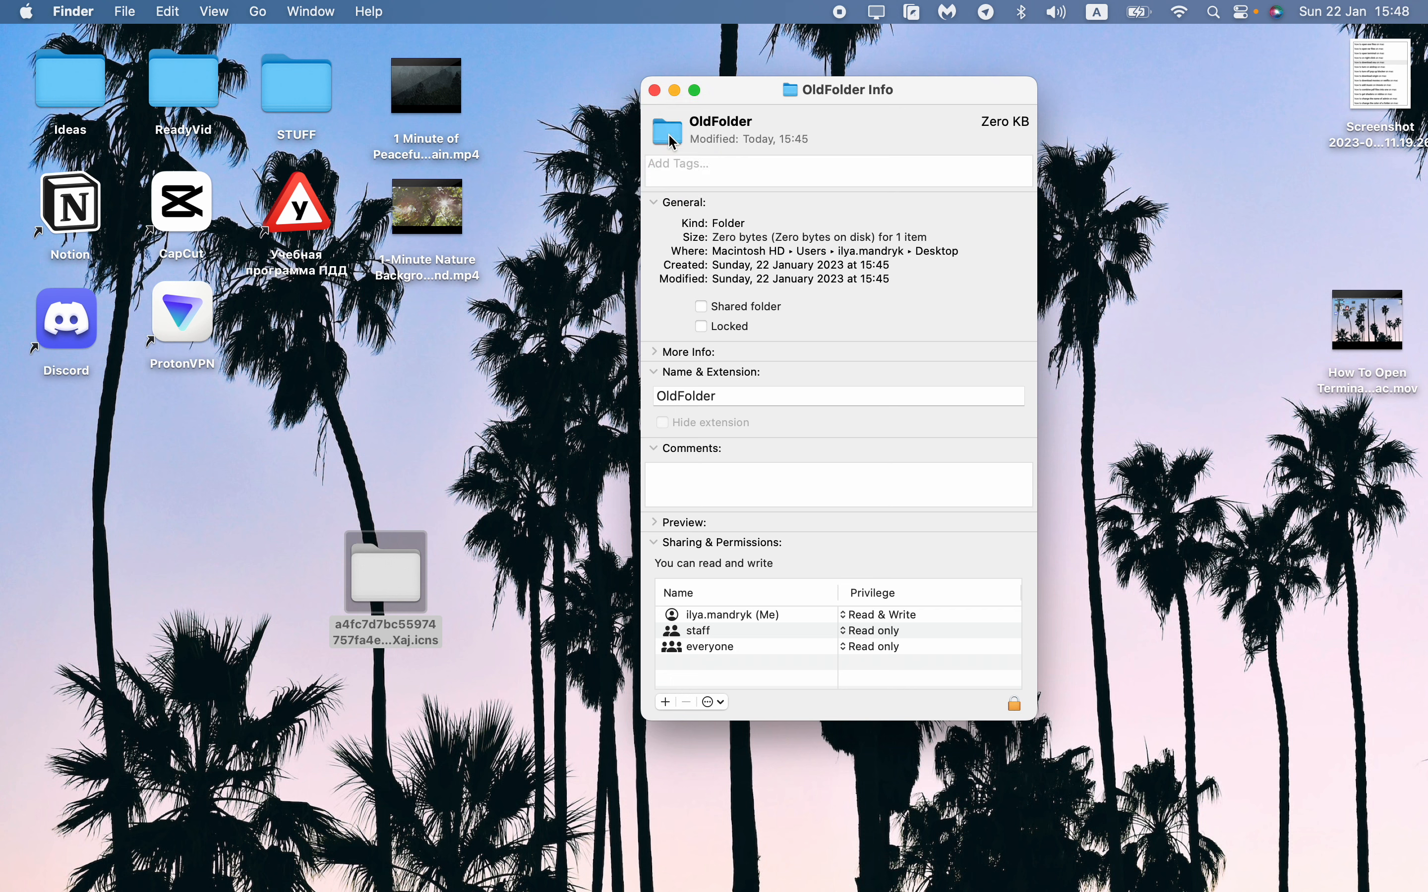
left_click(656, 90)
left_click(859, 384)
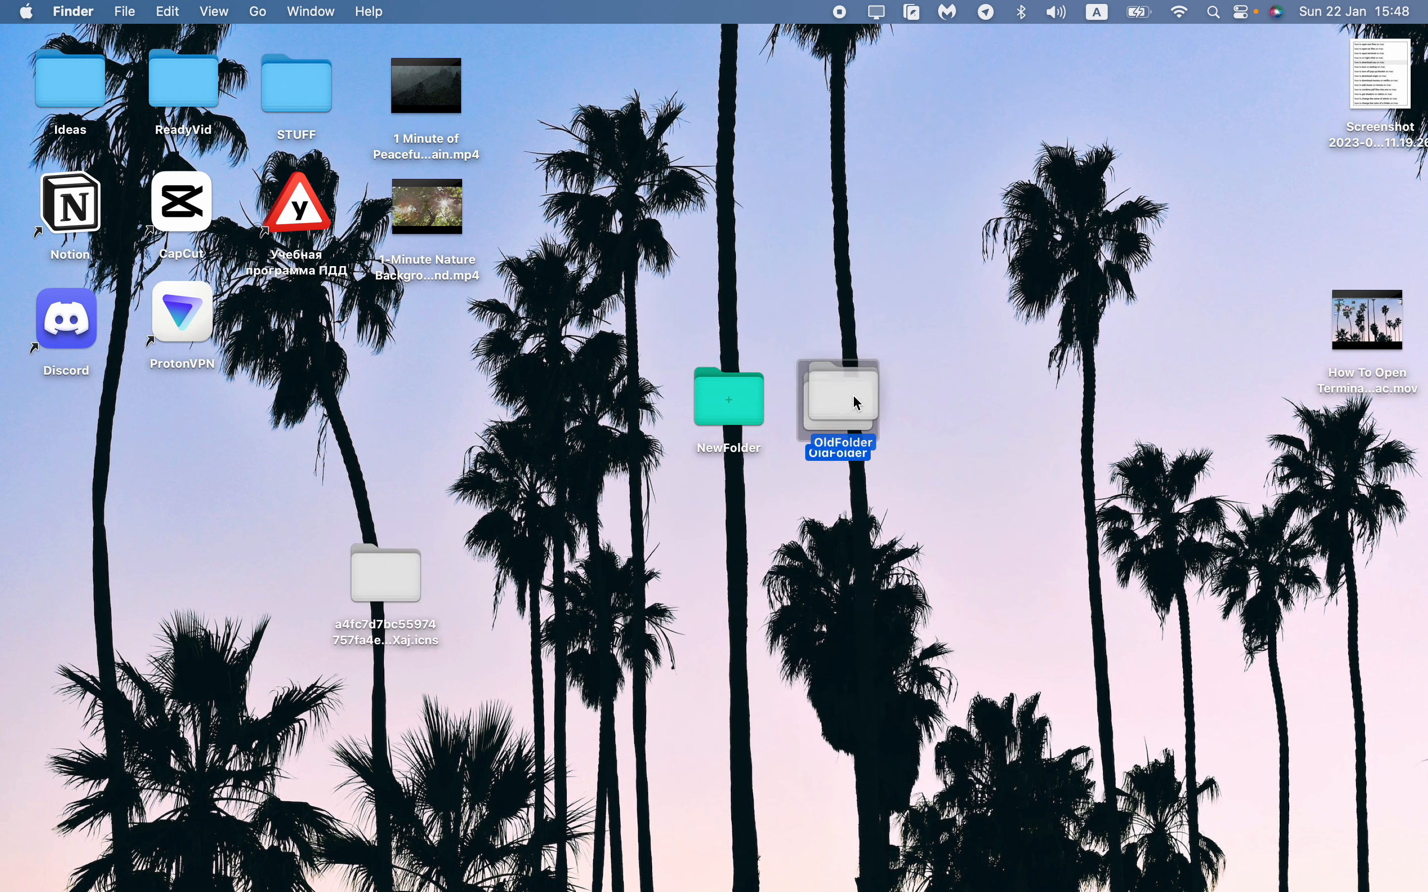
Shift NewFolder and OldFolder slightly upward on the desktop and move the downloaded .icns file to the Bin.
left_click(935, 331)
left_click_drag(770, 404, 770, 380)
left_click_drag(859, 408, 848, 386)
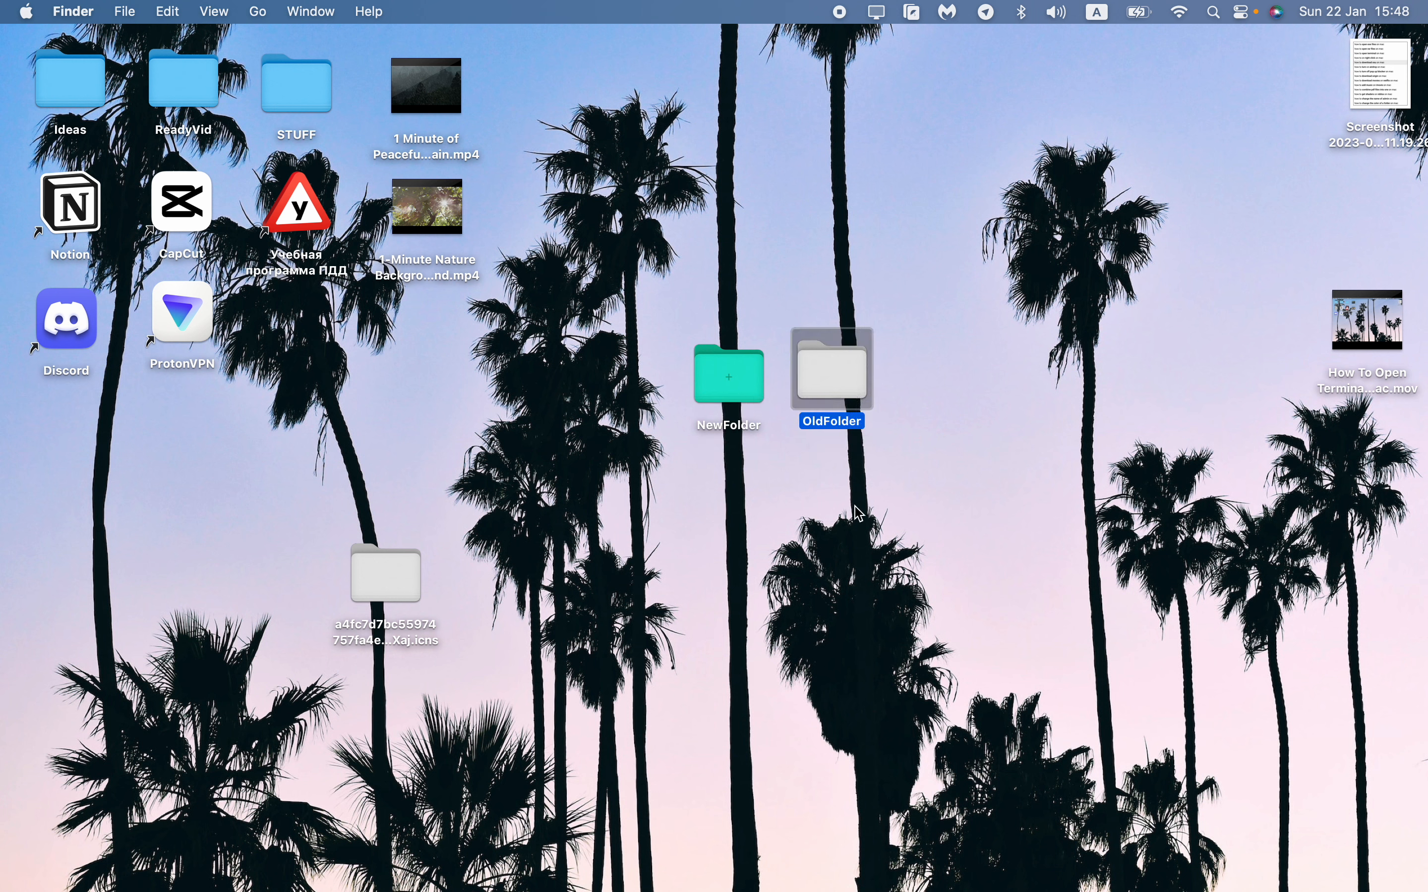
left_click(852, 505)
left_click_drag(423, 570, 1069, 829)
Search Google for "macos icons" in Chrome, open the macOSicons site in full screen, and dismiss its support notice.
mouse_move(853, 882)
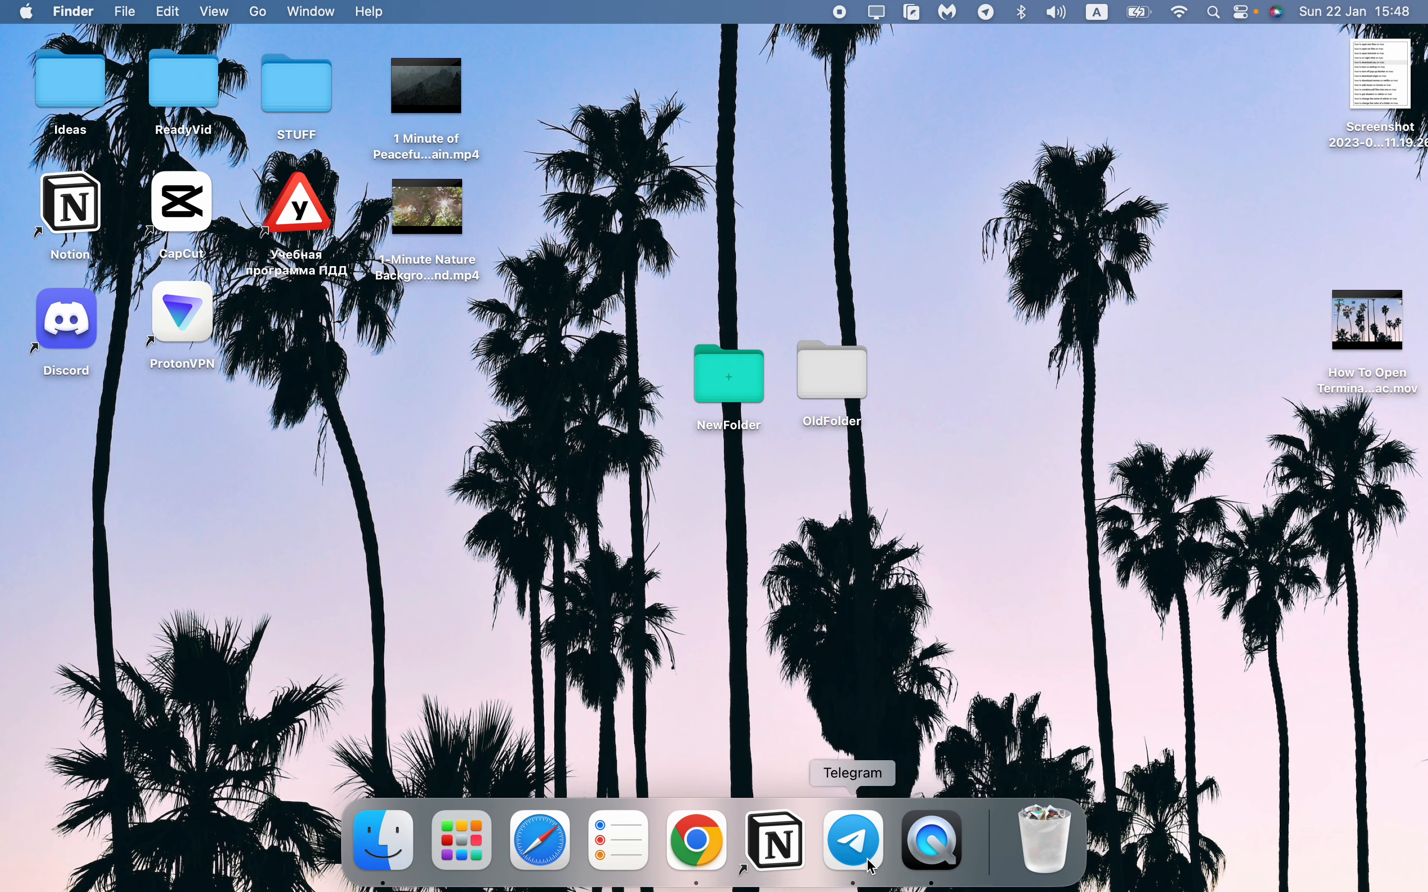
left_click(698, 844)
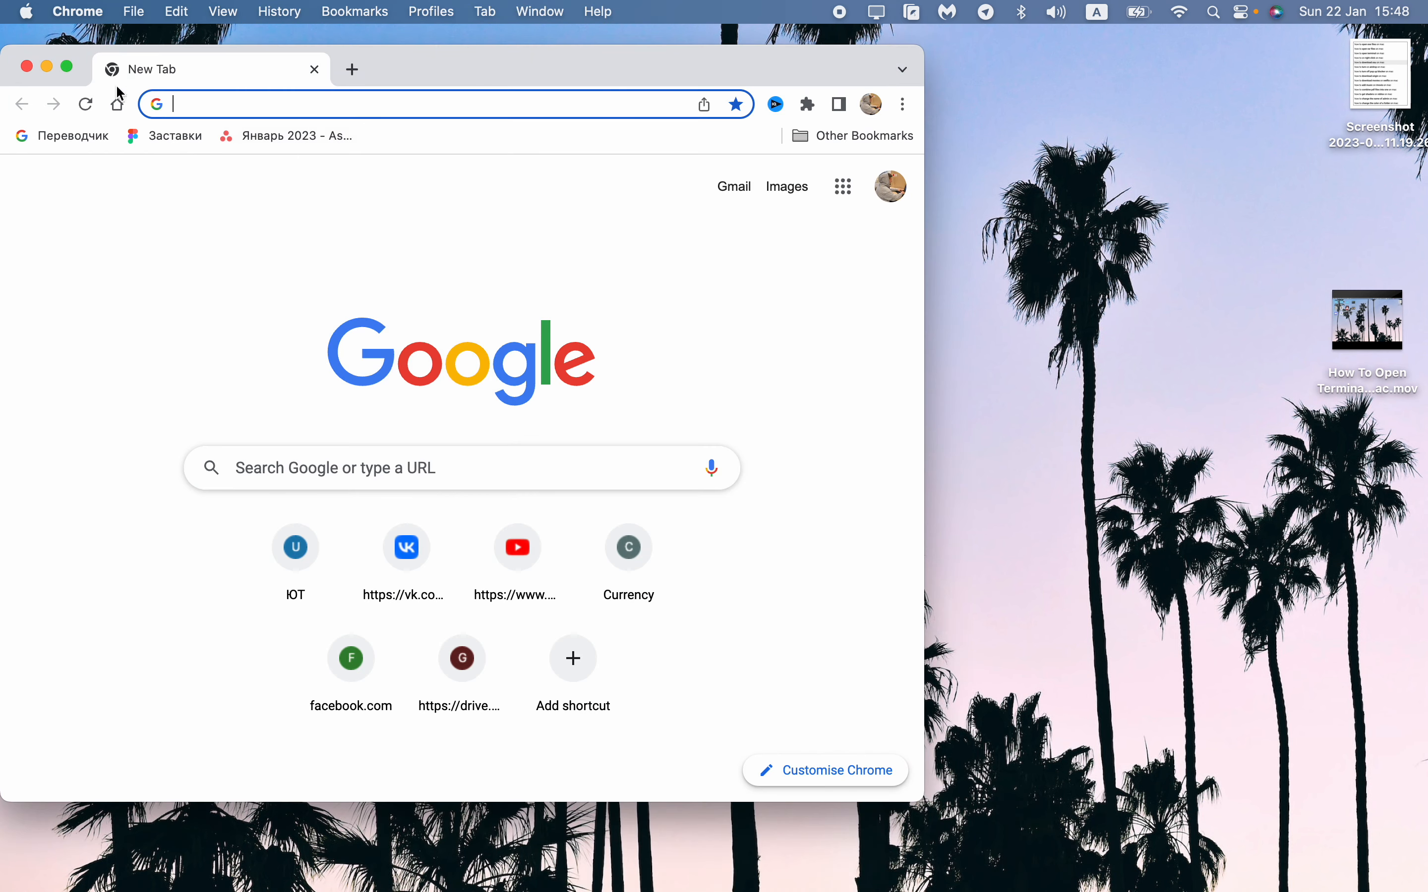
type("macos icons")
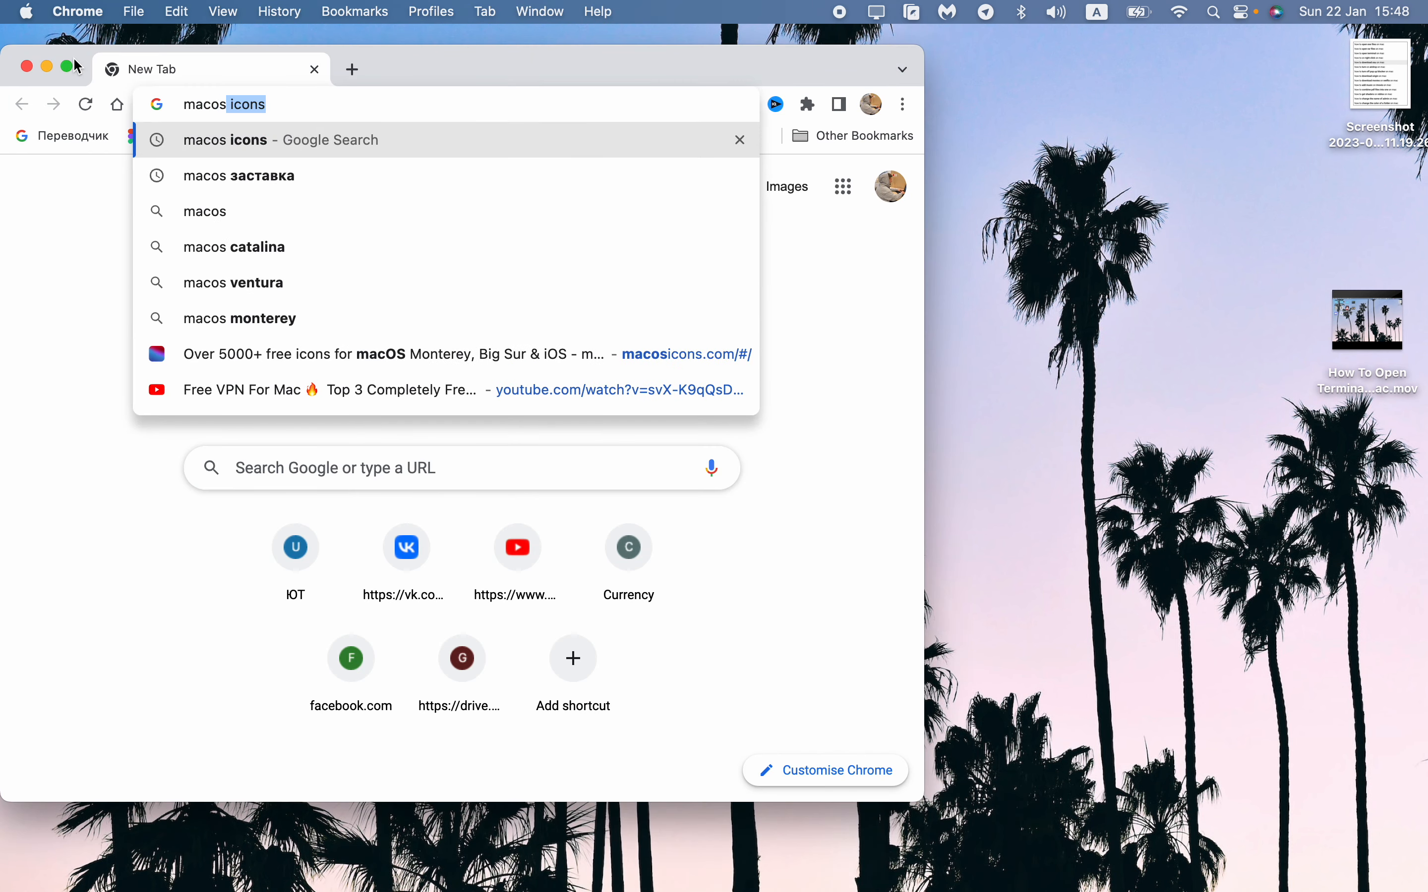
key("Return")
left_click(103, 342)
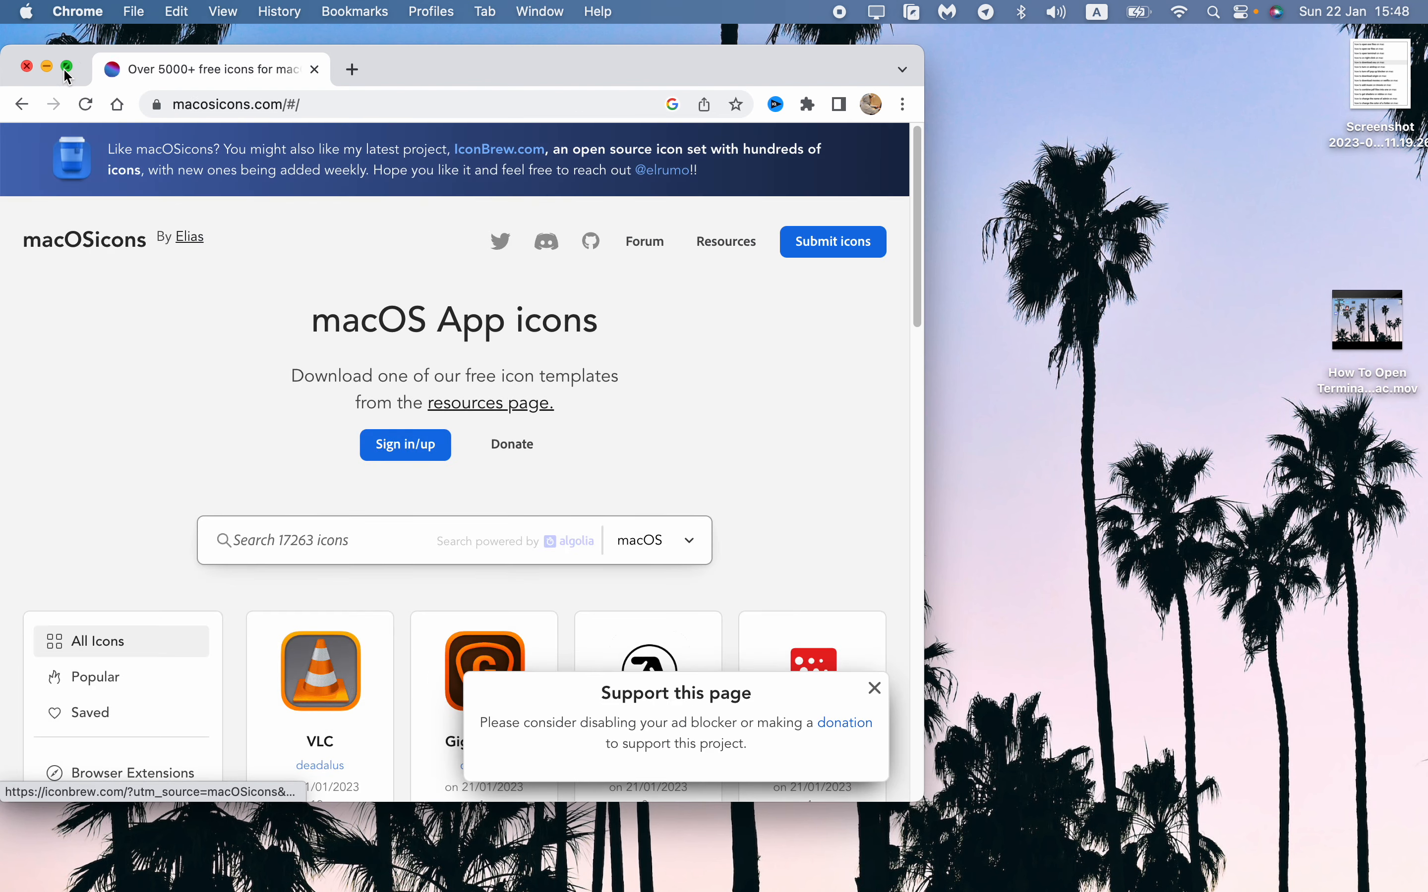
left_click(68, 66)
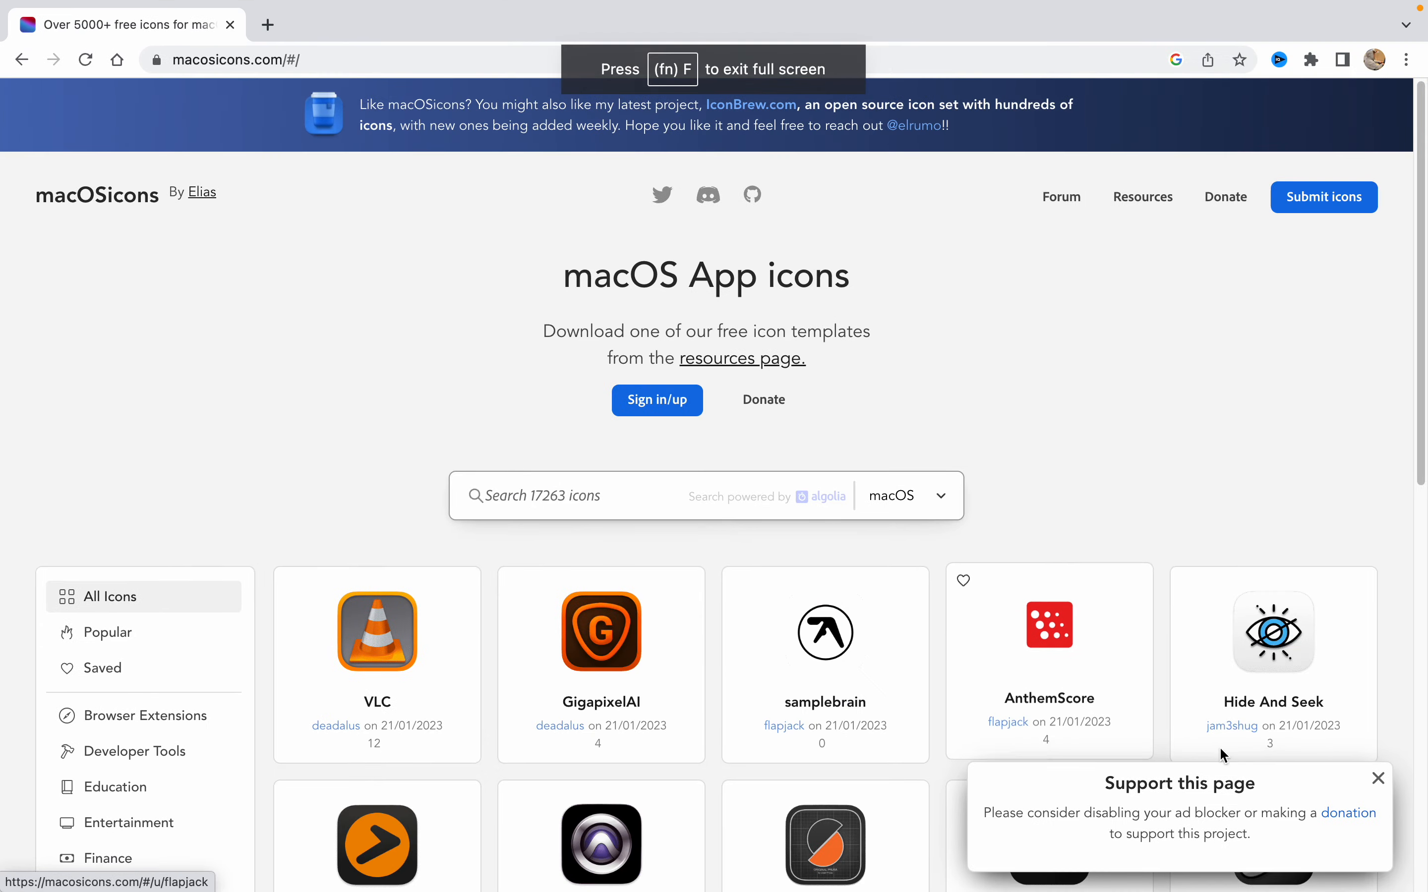
left_click(1379, 775)
Search the macOSicons library for "finder" and look through the available icon variants.
scroll(975, 641, "down", 10)
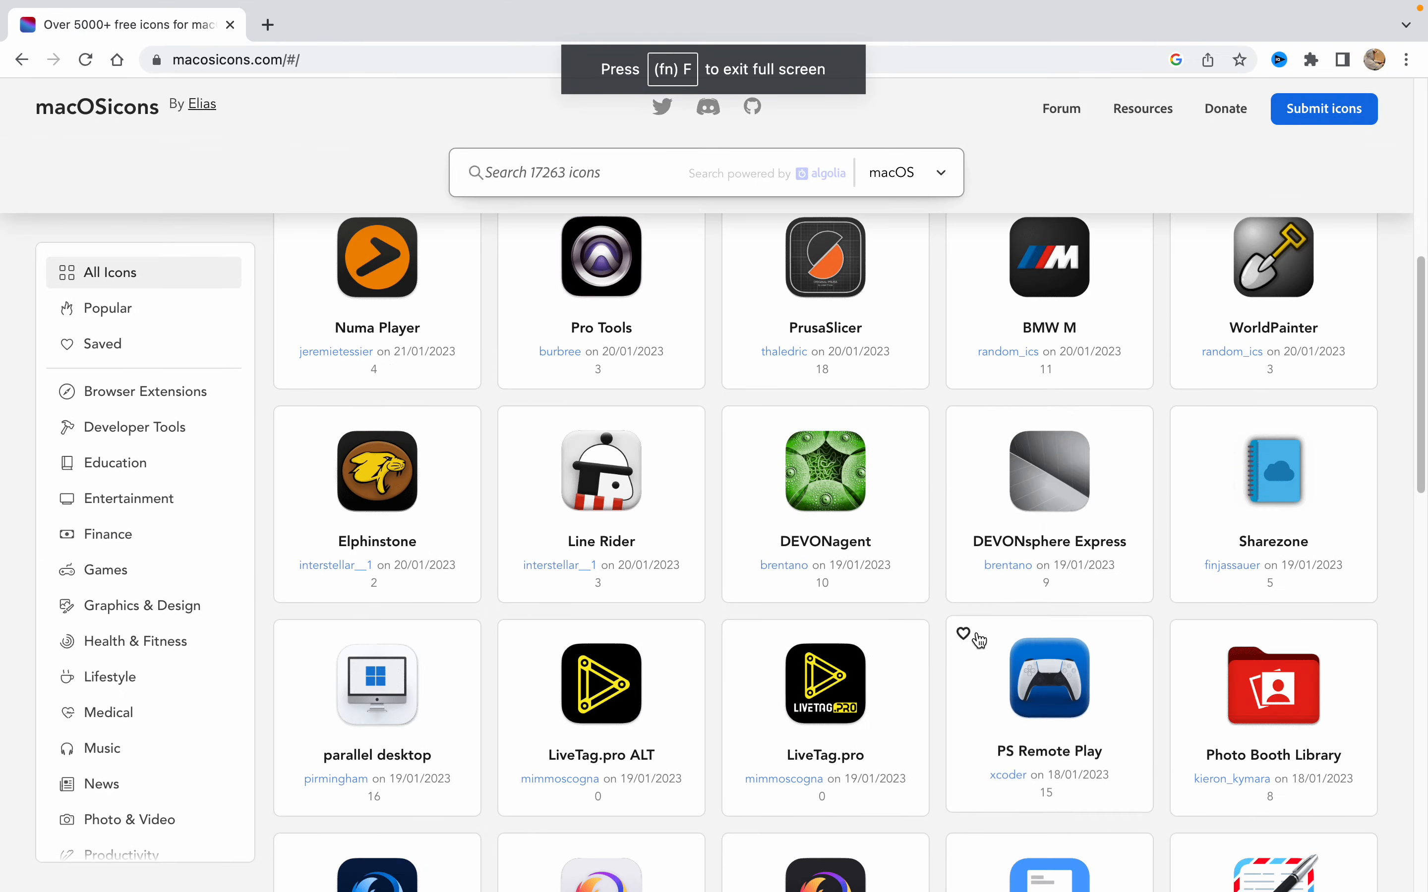
scroll(913, 606, "up", 1)
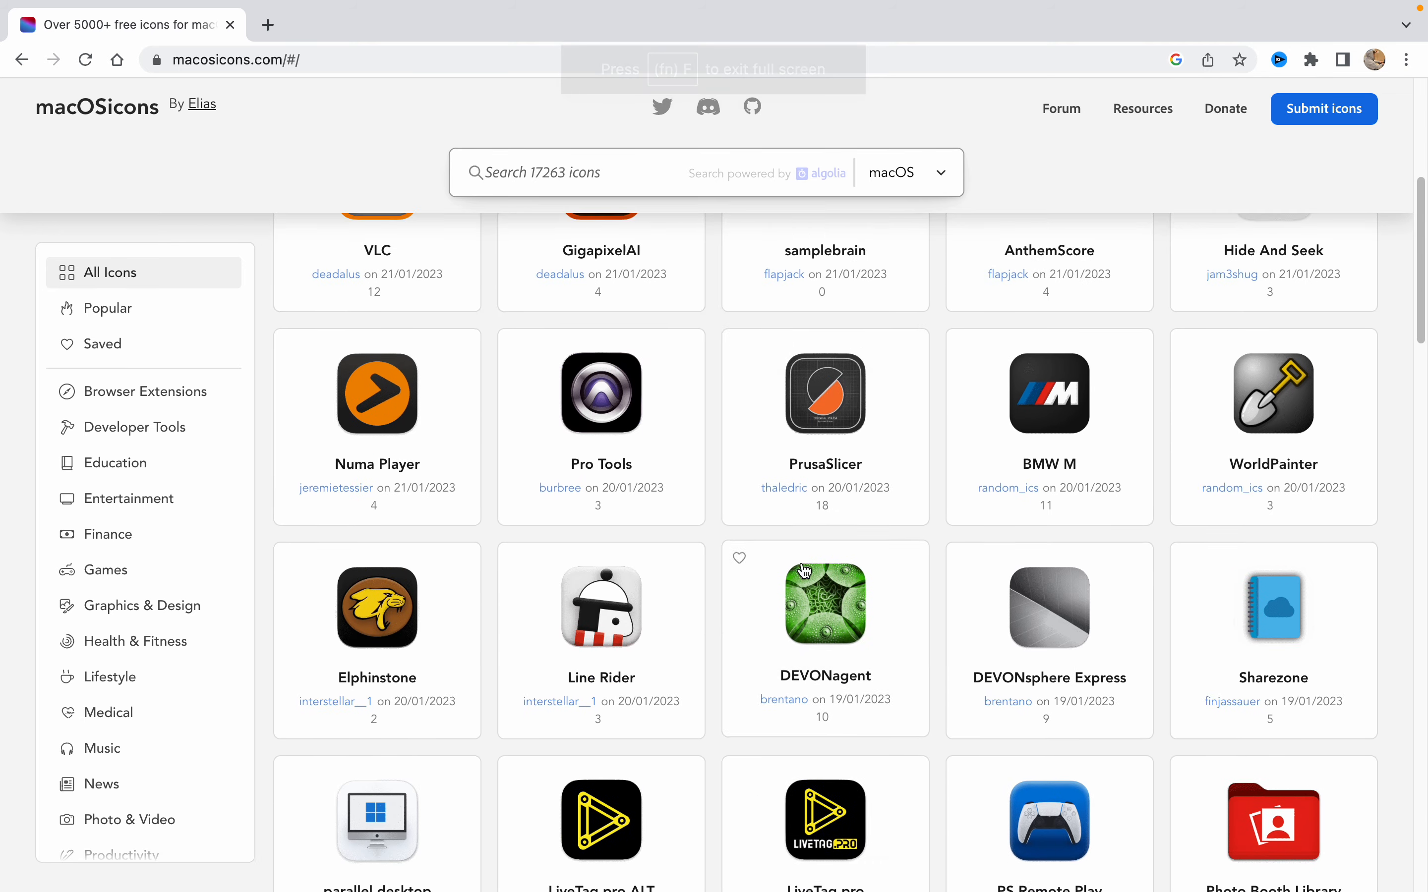
scroll(752, 506, "down", 5)
left_click(603, 180)
type("f")
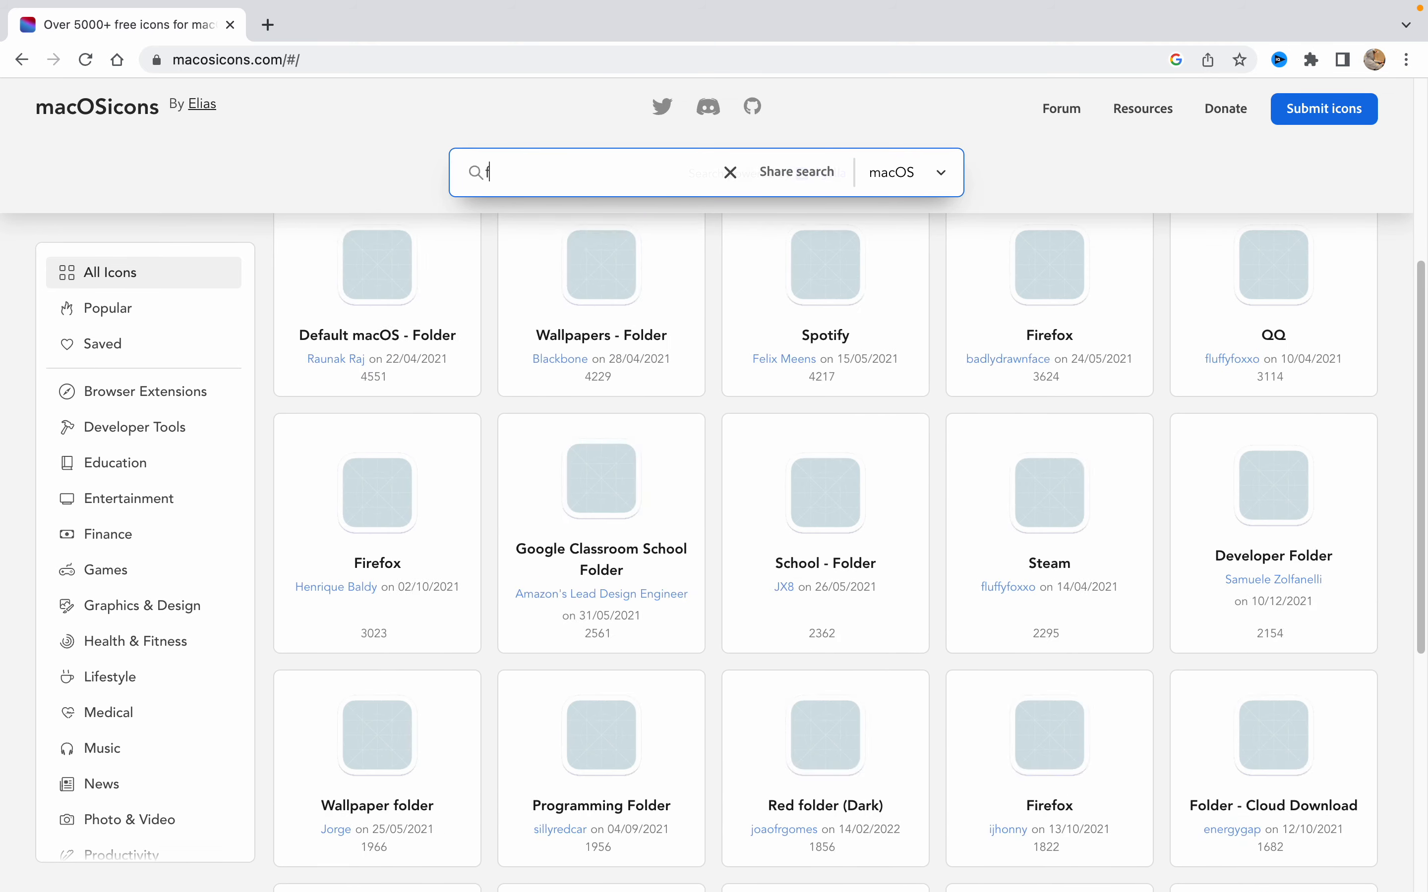
type("inder")
scroll(767, 437, "up", 2)
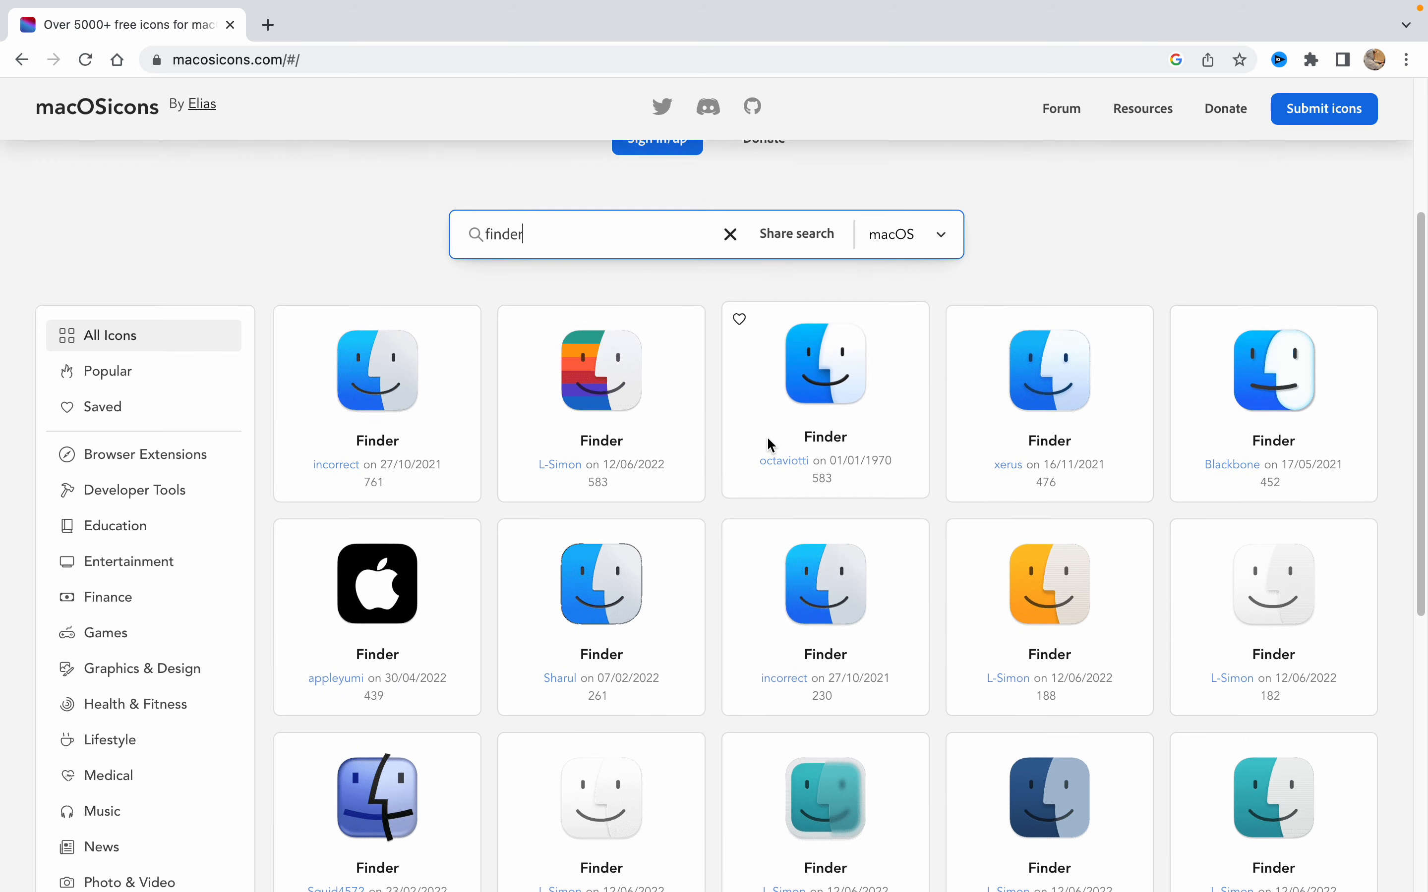
scroll(679, 525, "down", 3)
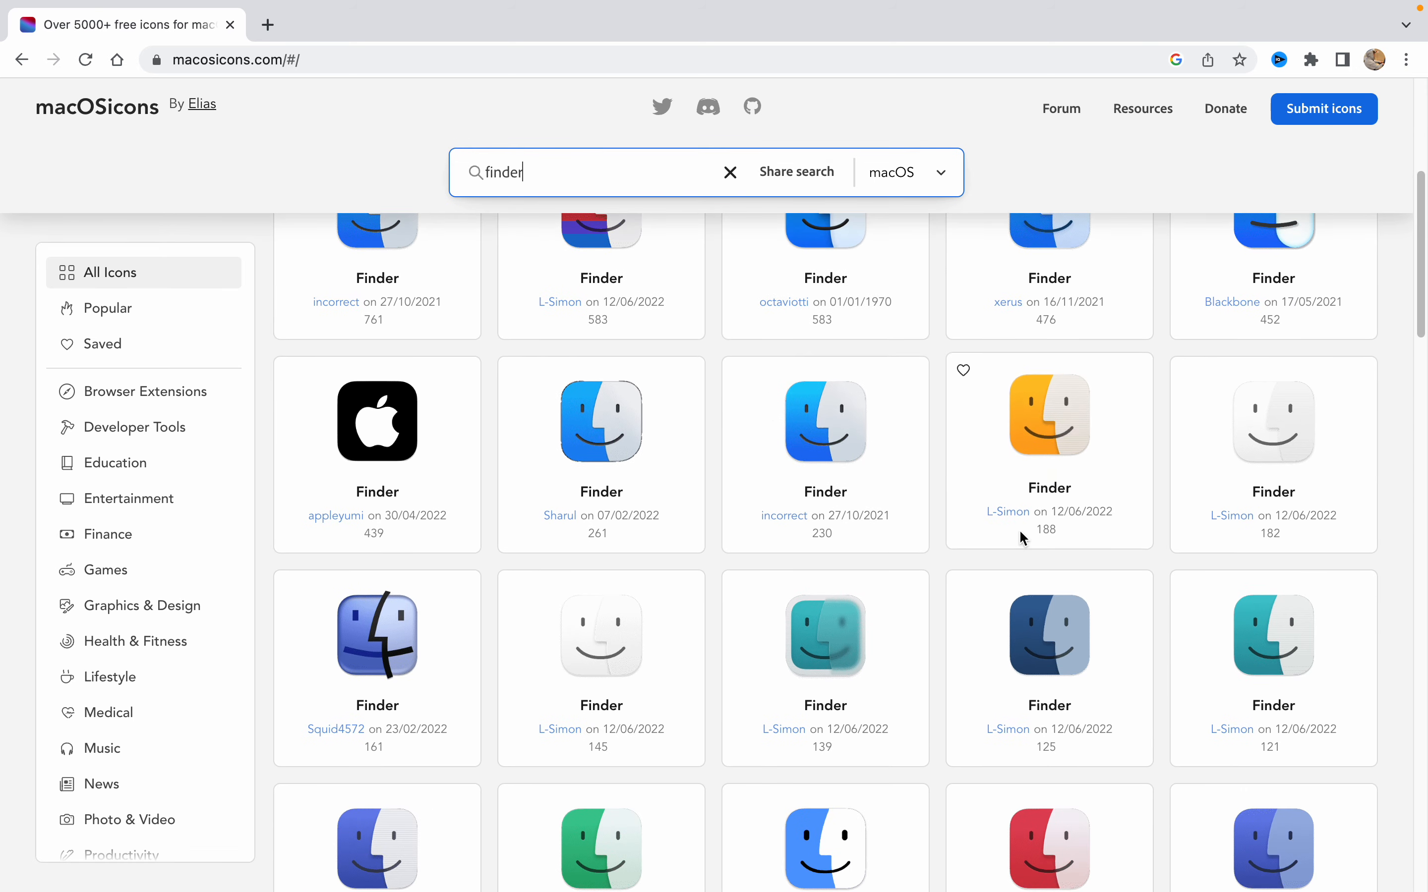
Look through the Finder icon variants and download the Cool Finder icon with sunglasses.
scroll(974, 546, "down", 4)
scroll(663, 542, "down", 5)
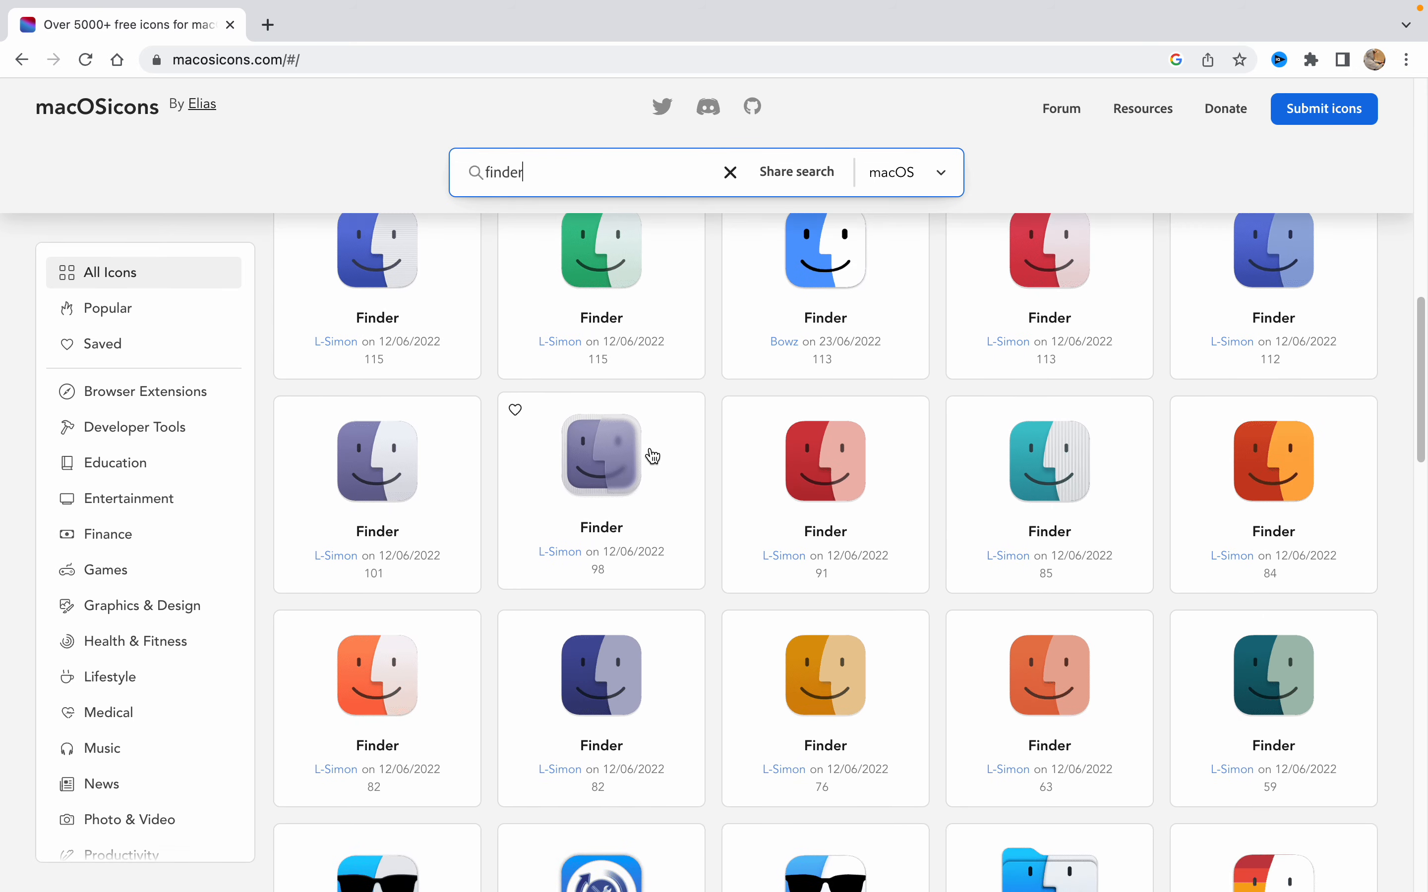
scroll(650, 456, "up", 8)
scroll(652, 454, "down", 10)
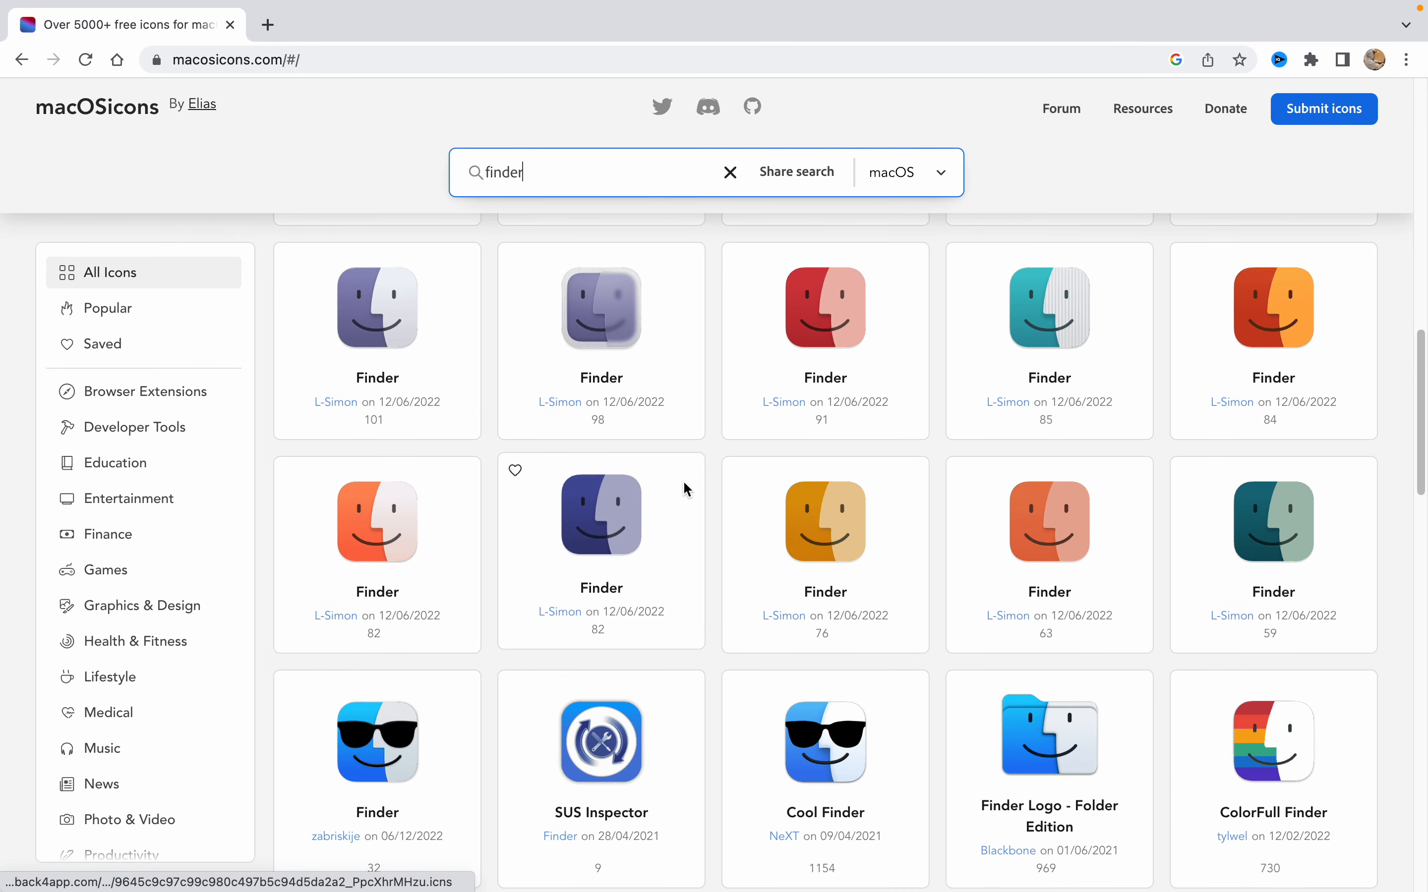
left_click(826, 716)
Exit full screen, place the downloaded .icns file on the desktop, and close the browser window.
mouse_move(91, 5)
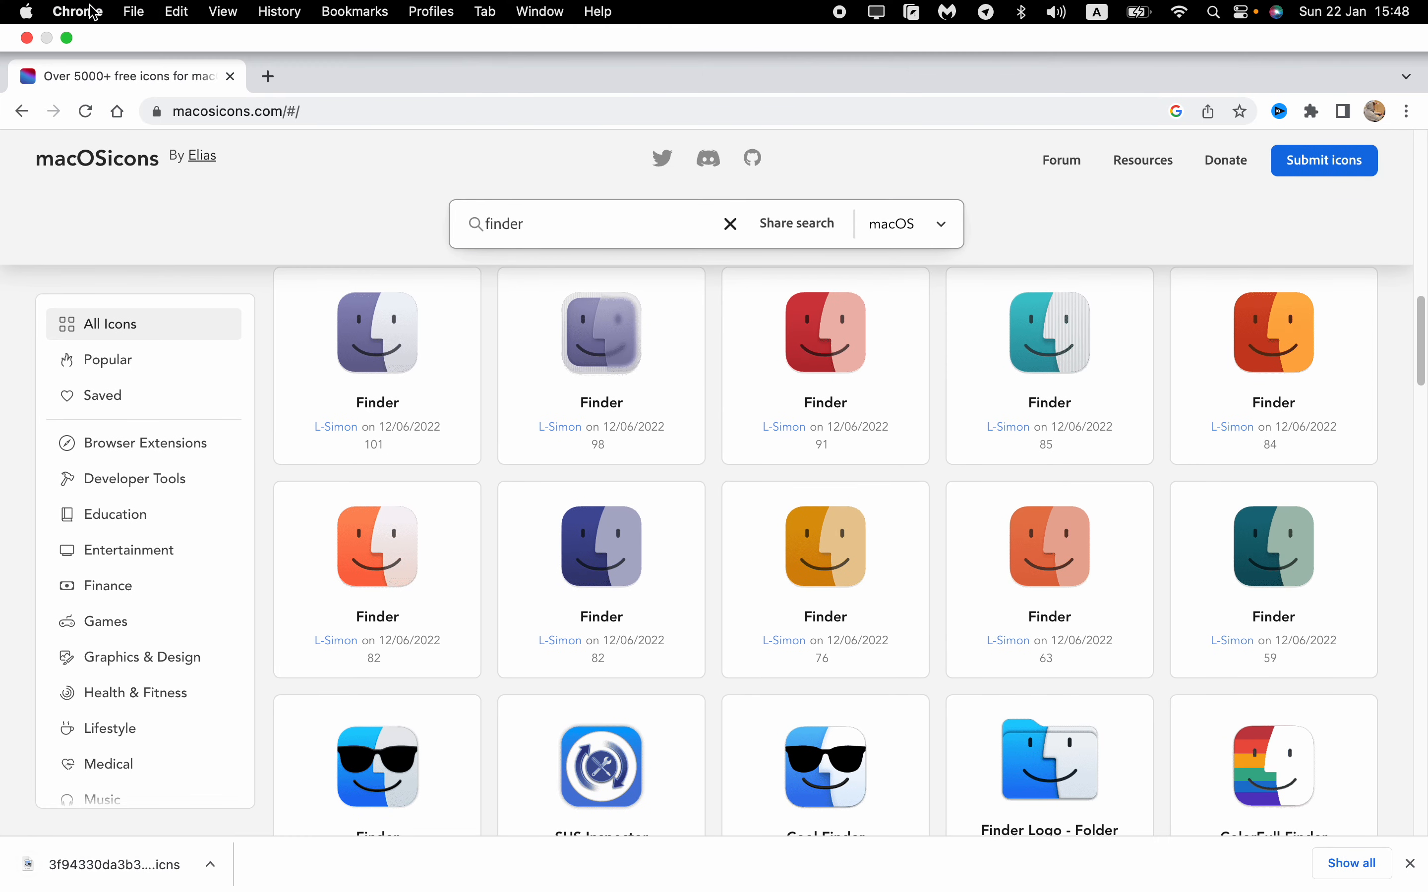
left_click(66, 40)
left_click_drag(118, 773, 1071, 576)
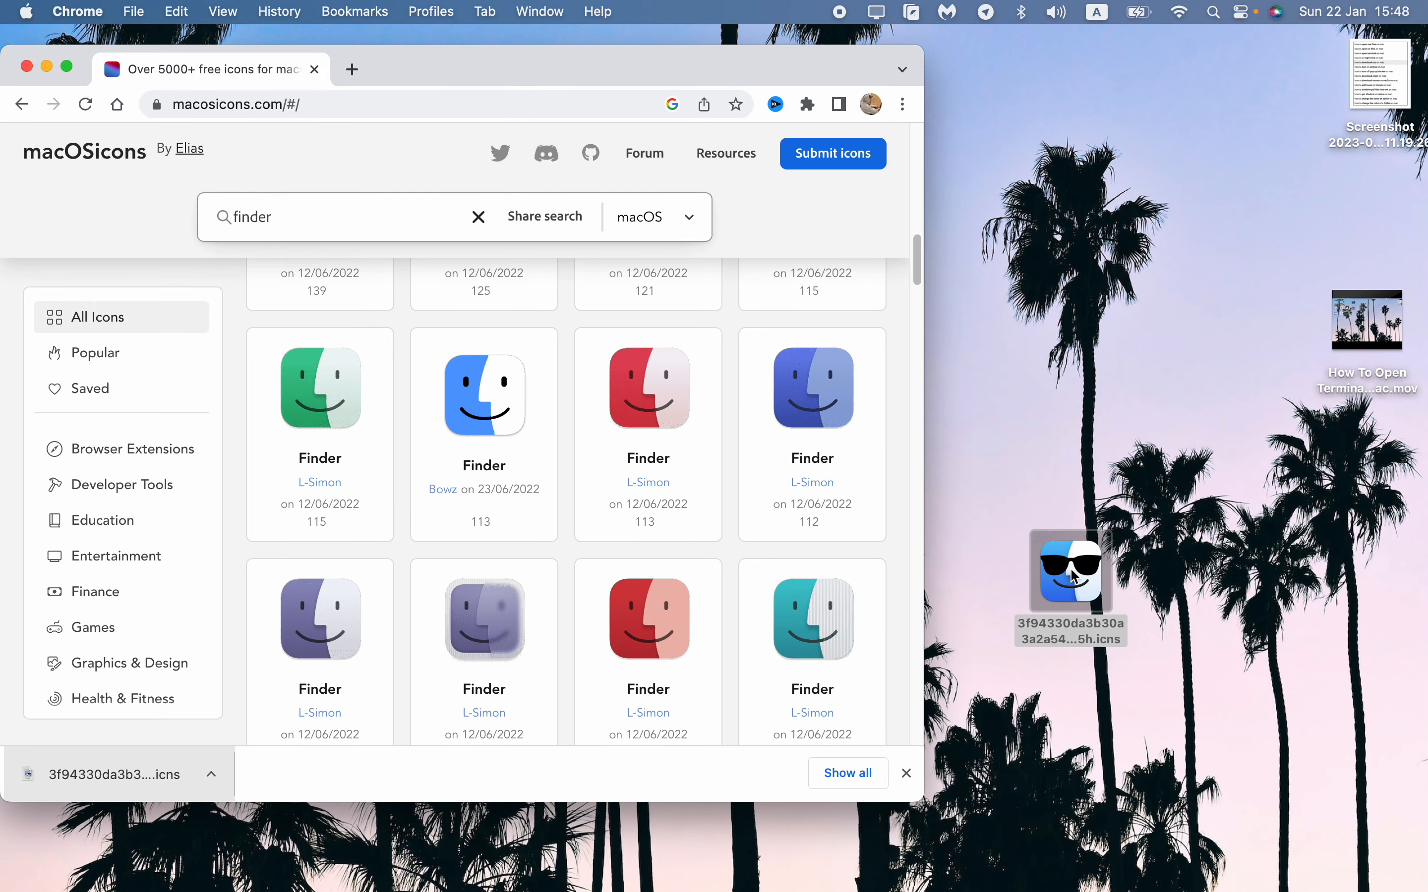
left_click(26, 66)
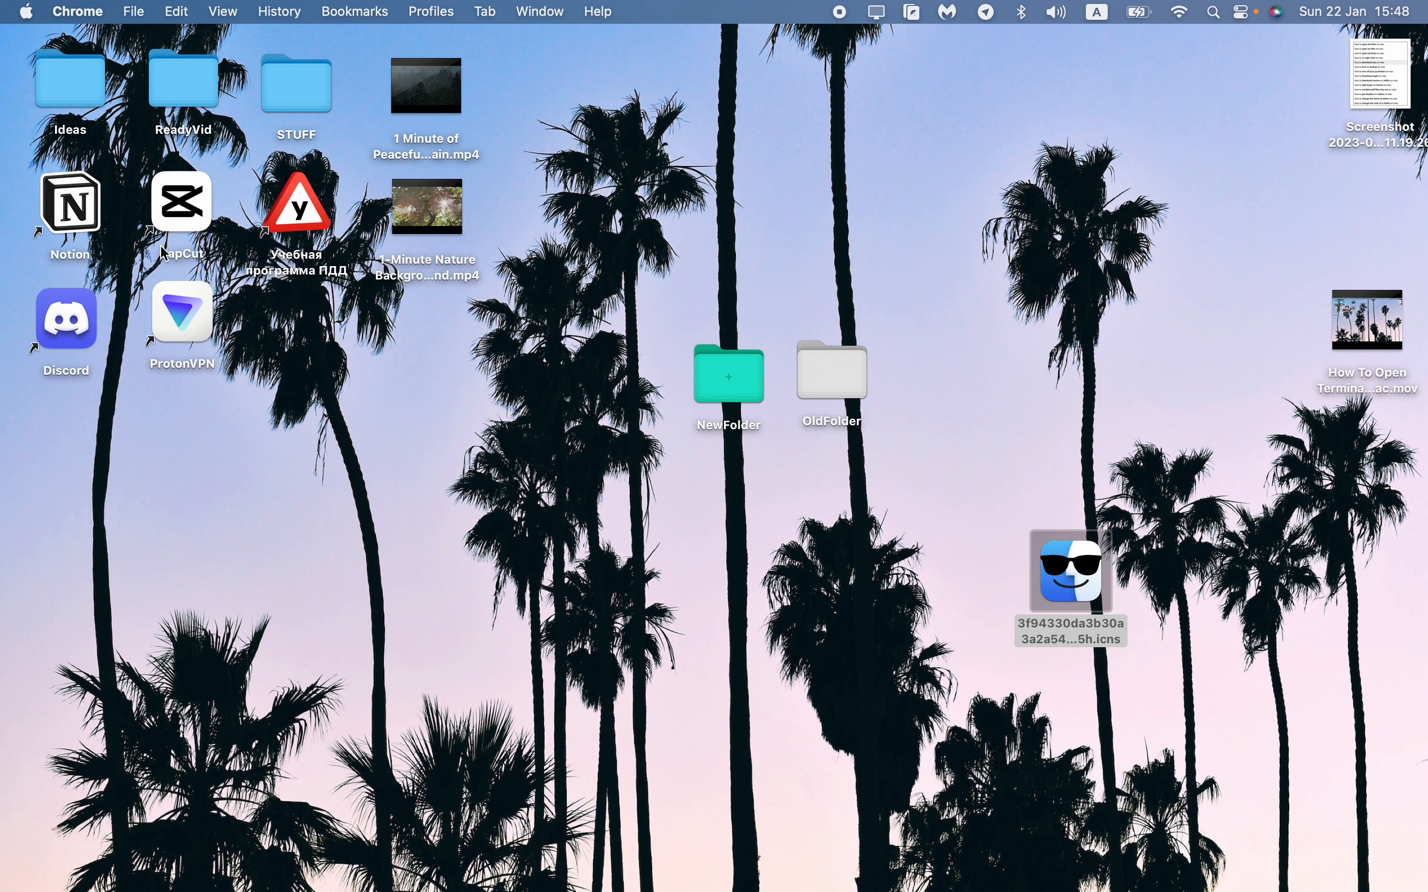
right_click(384, 841)
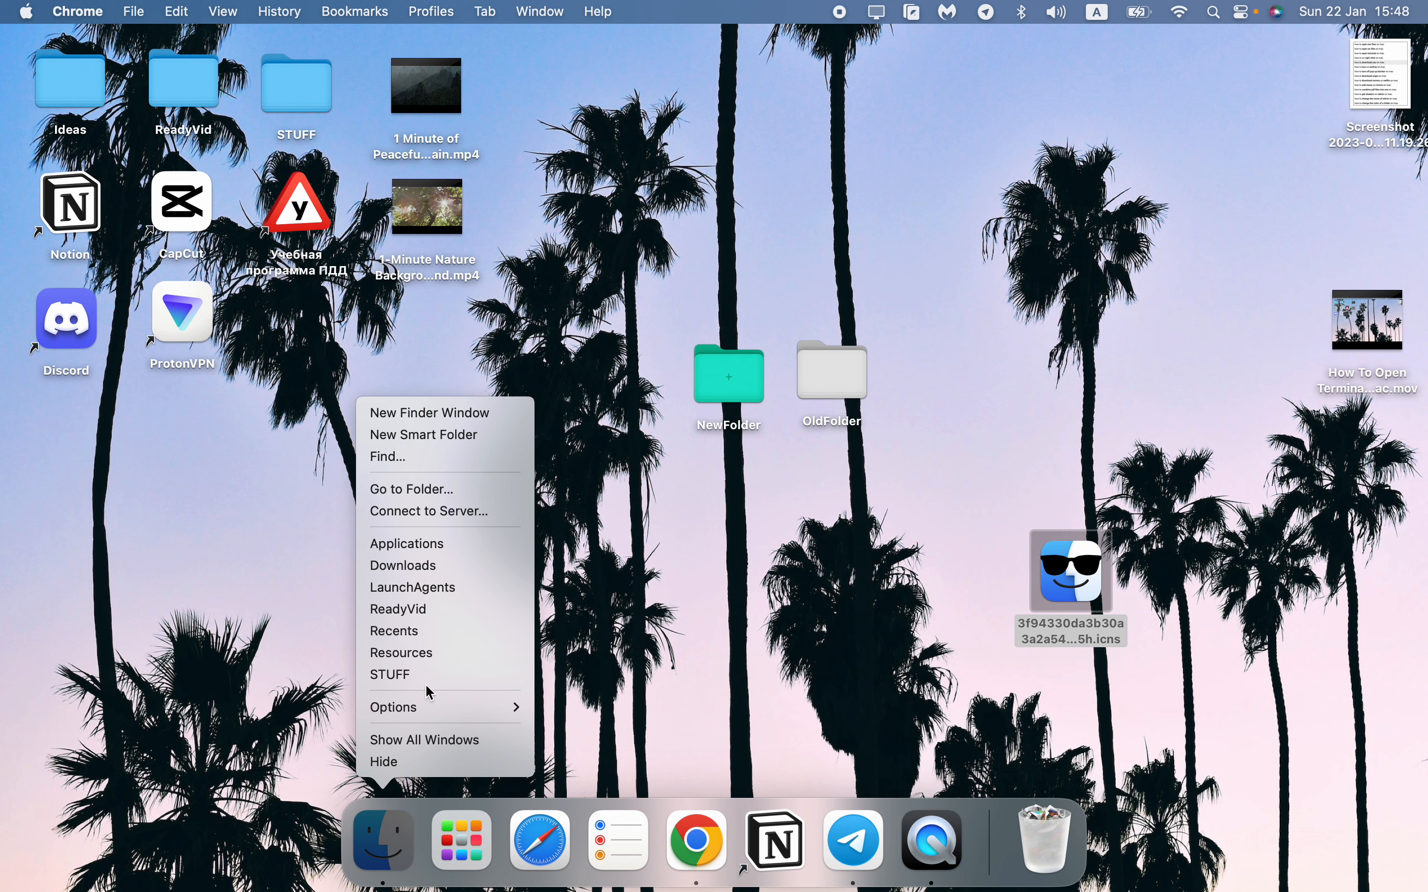
left_click(392, 850)
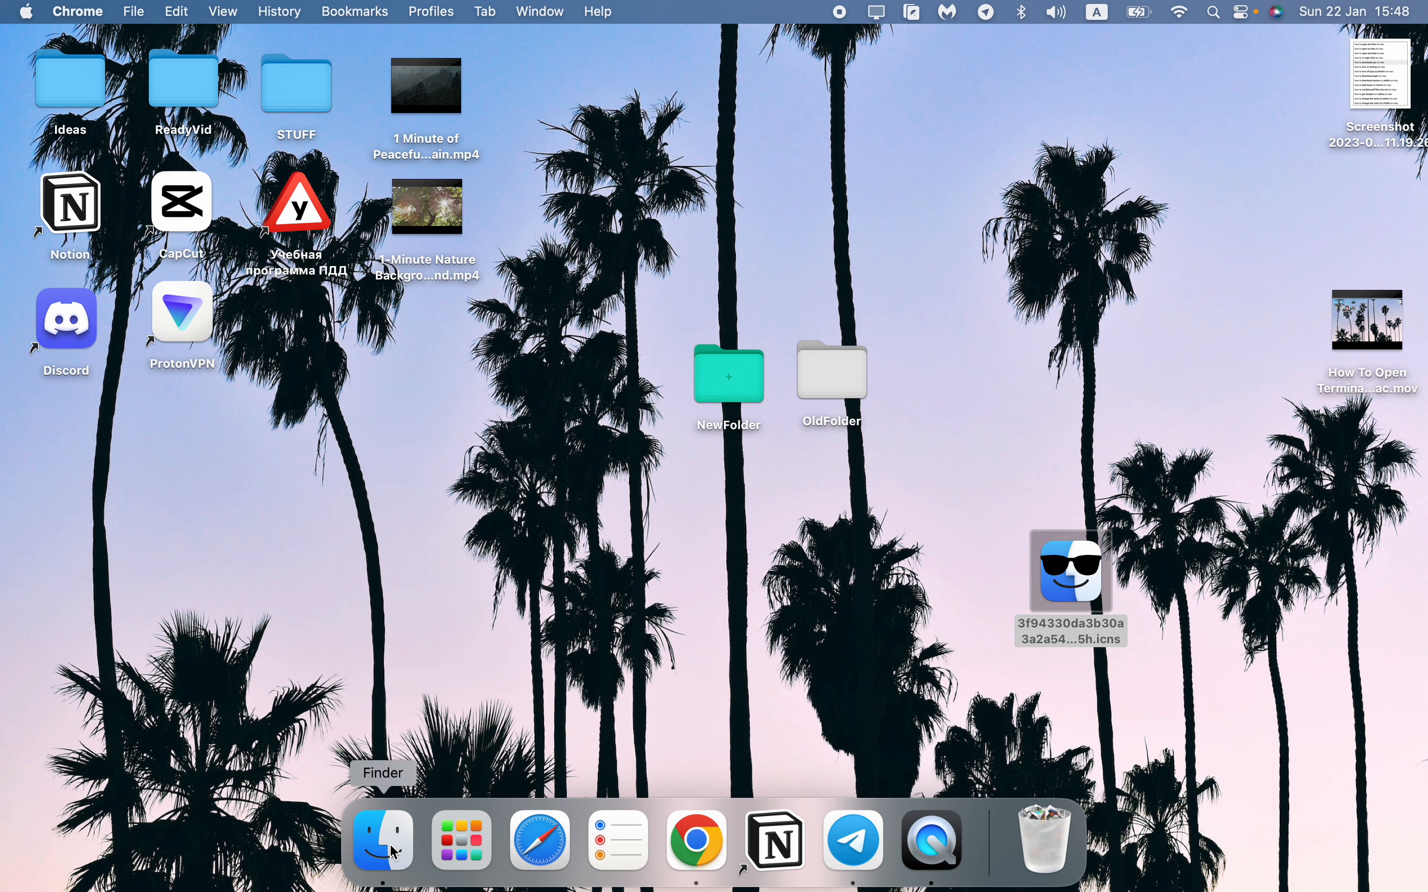
left_click(392, 850)
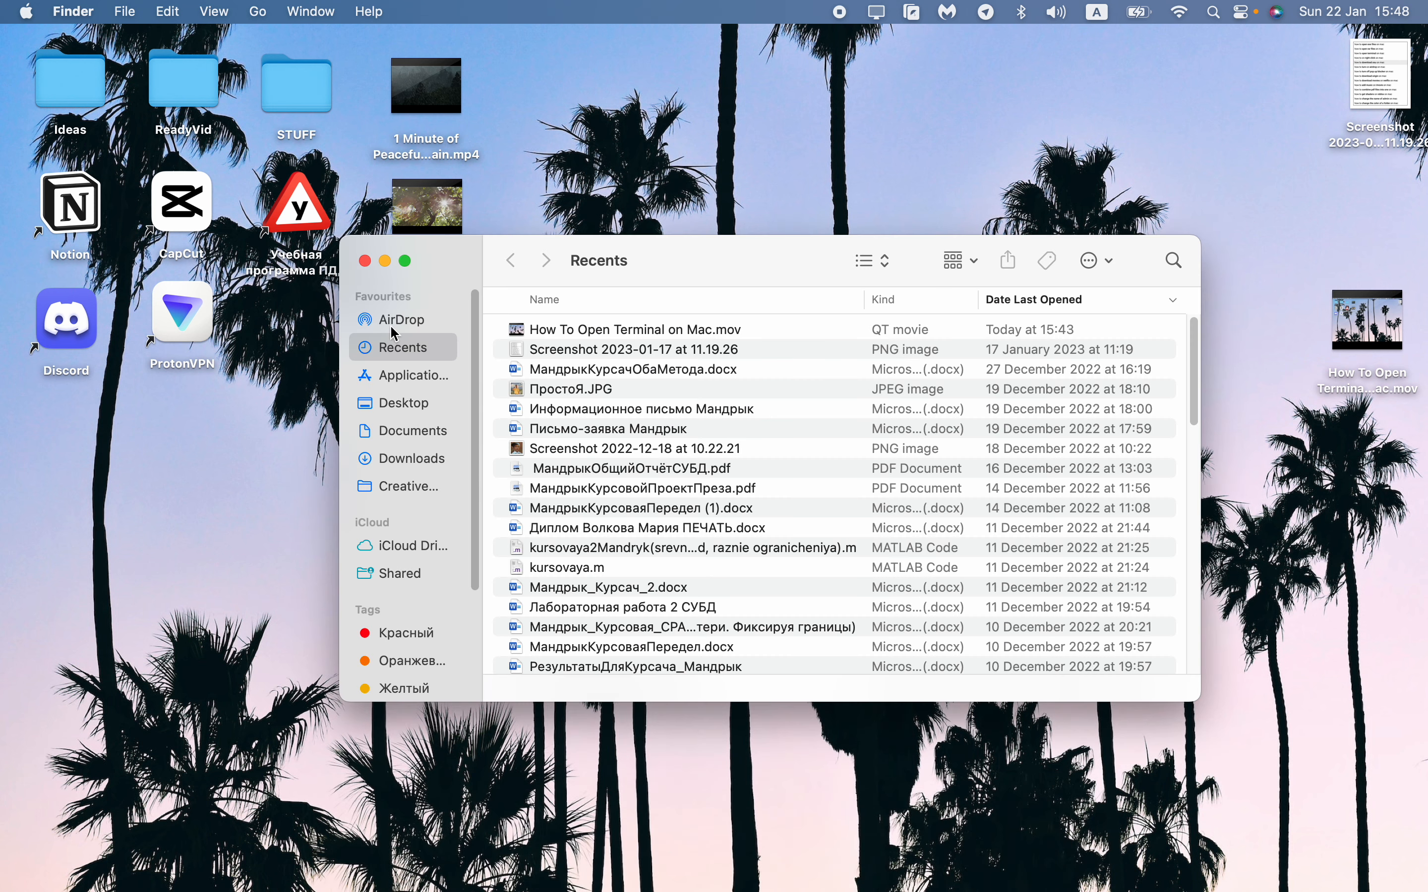
left_click(364, 261)
left_click(405, 384)
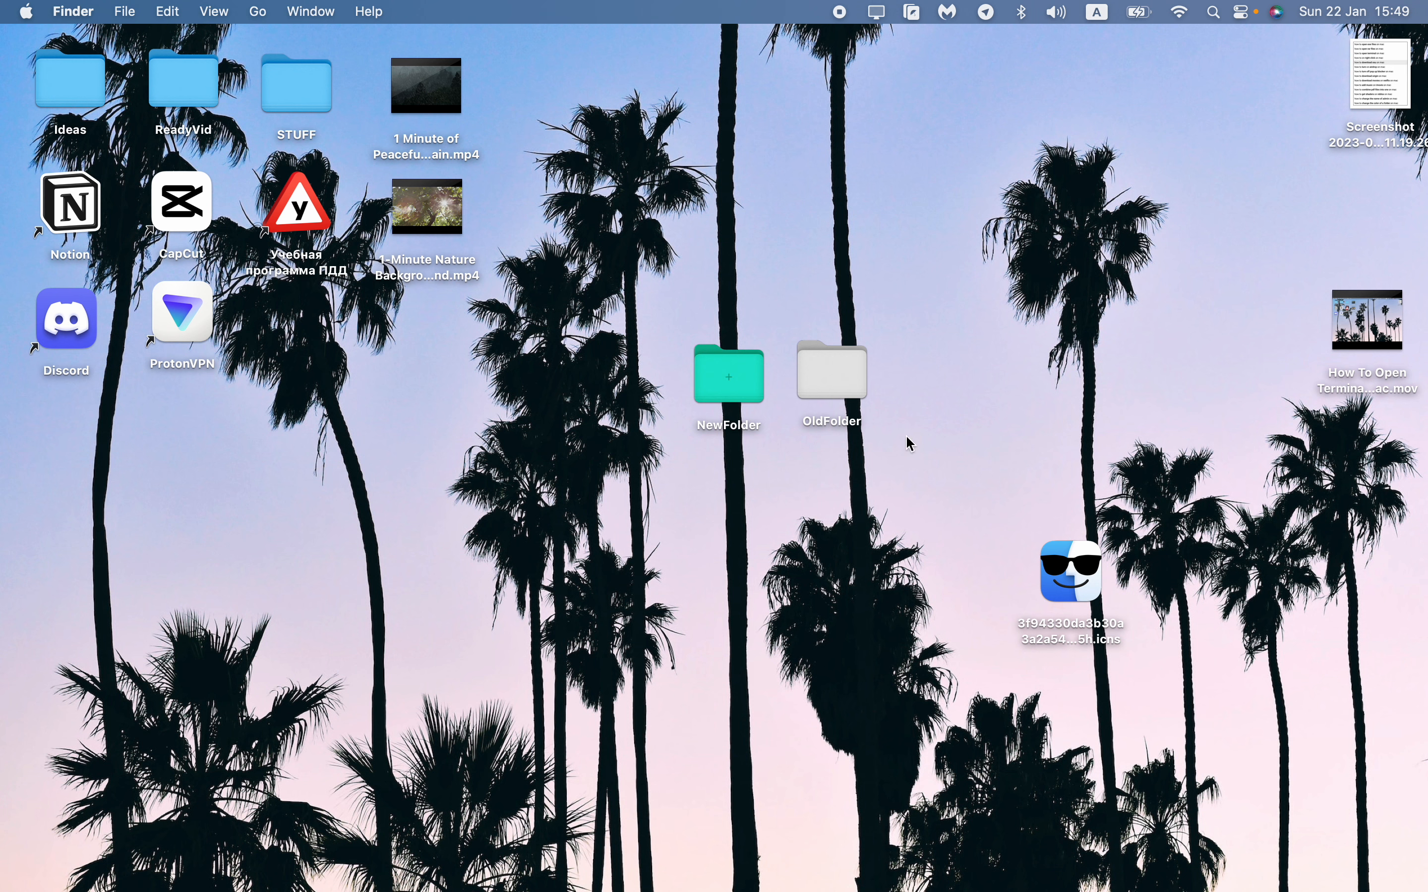
Move OldFolder below NewFolder and create a new folder on the desktop beside them.
left_click_drag(839, 391, 750, 528)
right_click(859, 403)
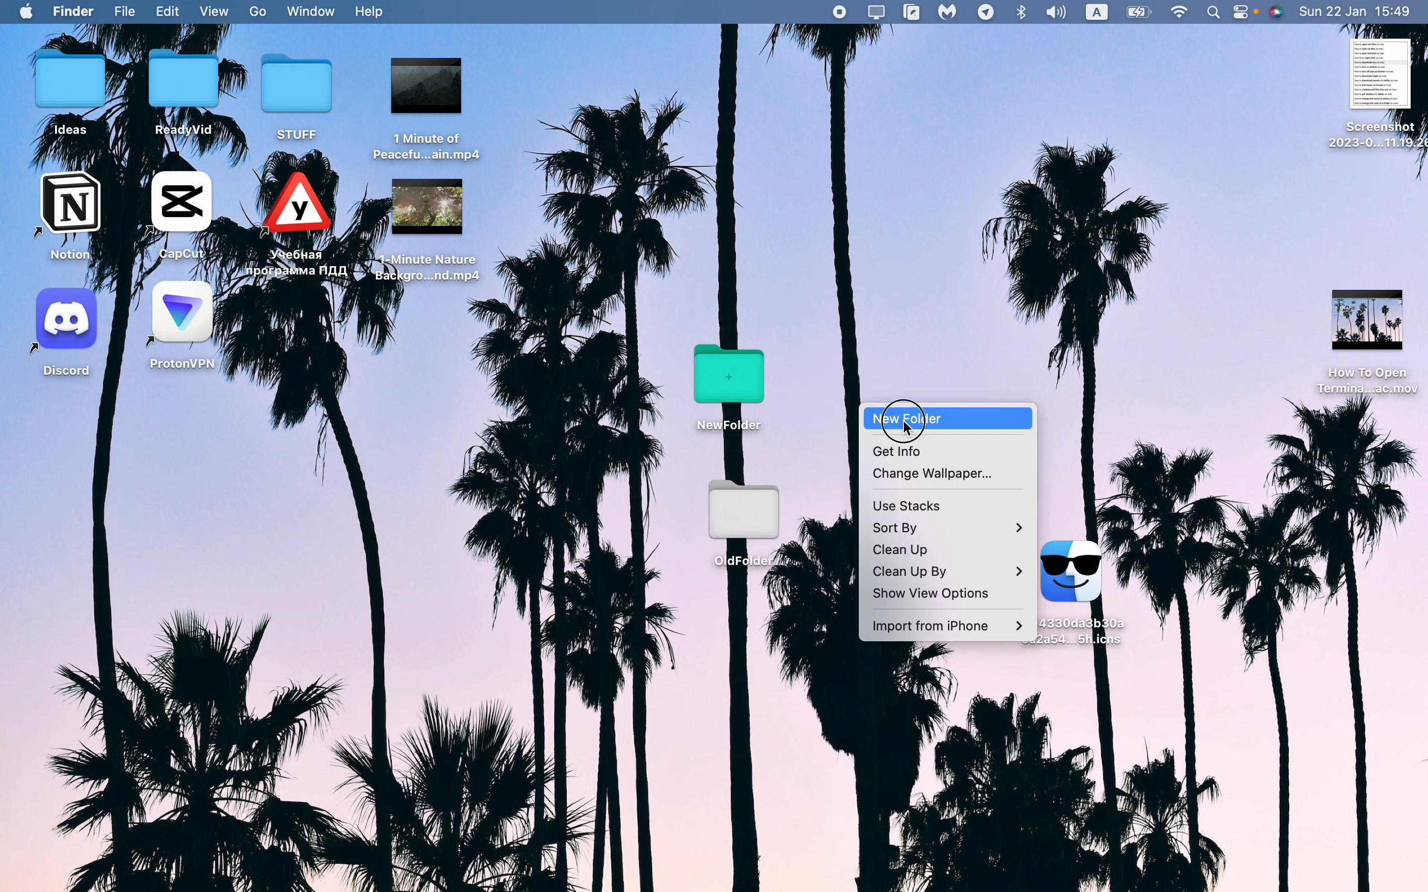
left_click(902, 419)
Replace the untitled folder's icon with the downloaded .icns file through its info window and close the window.
right_click(862, 431)
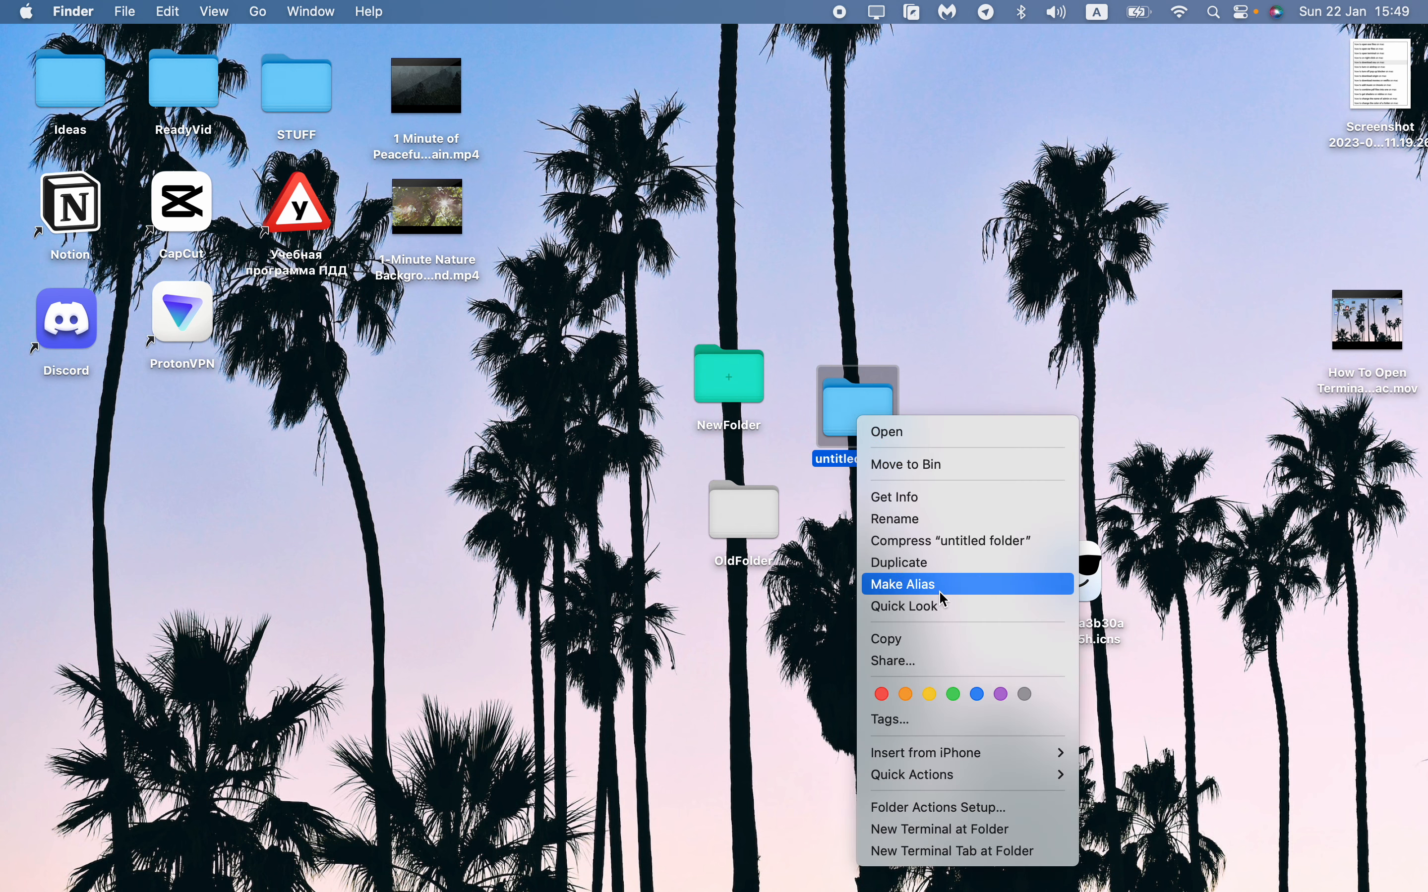
left_click(899, 501)
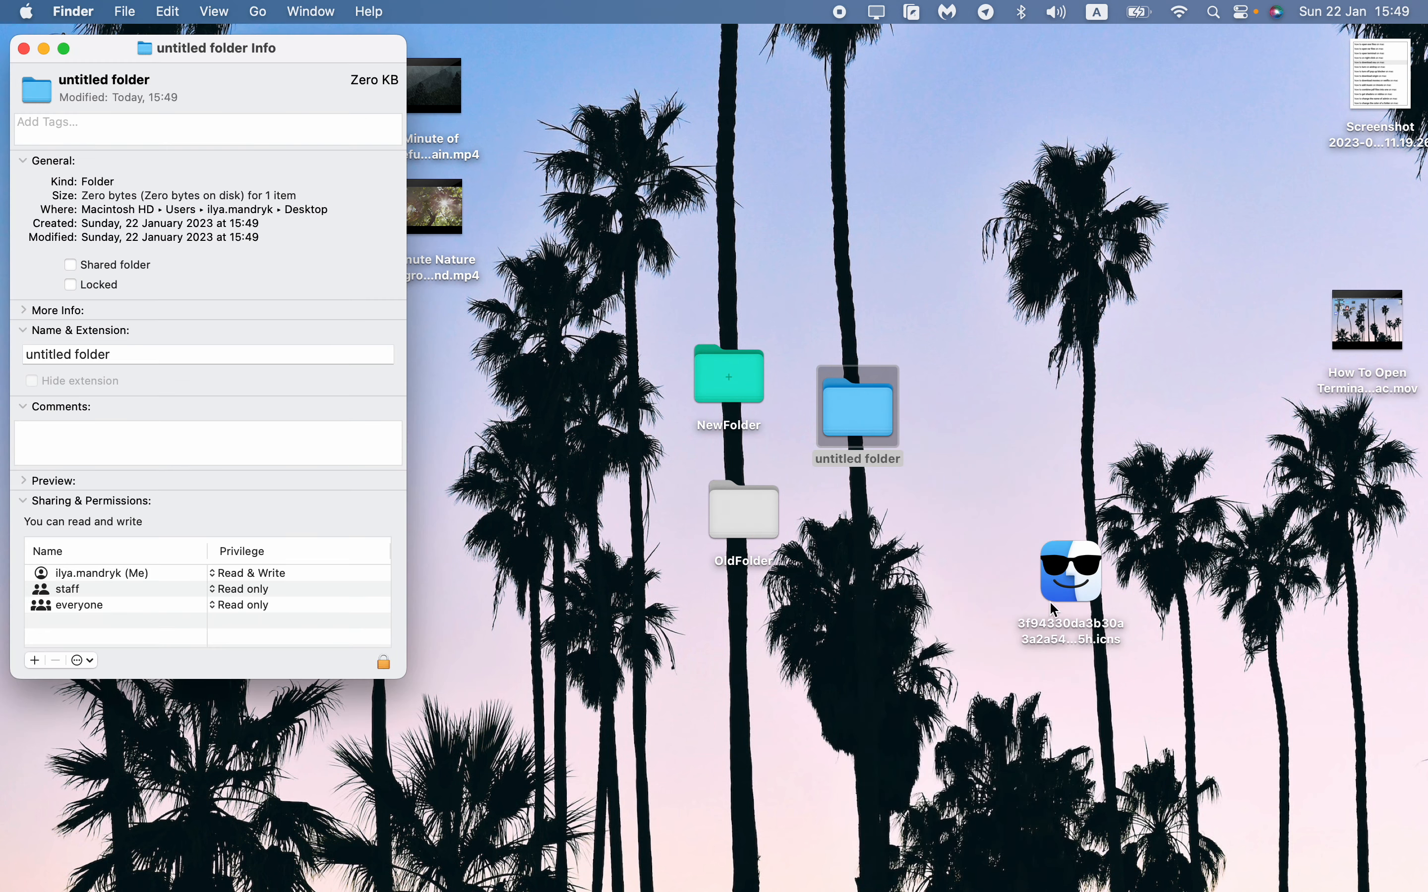
left_click_drag(1070, 575, 46, 102)
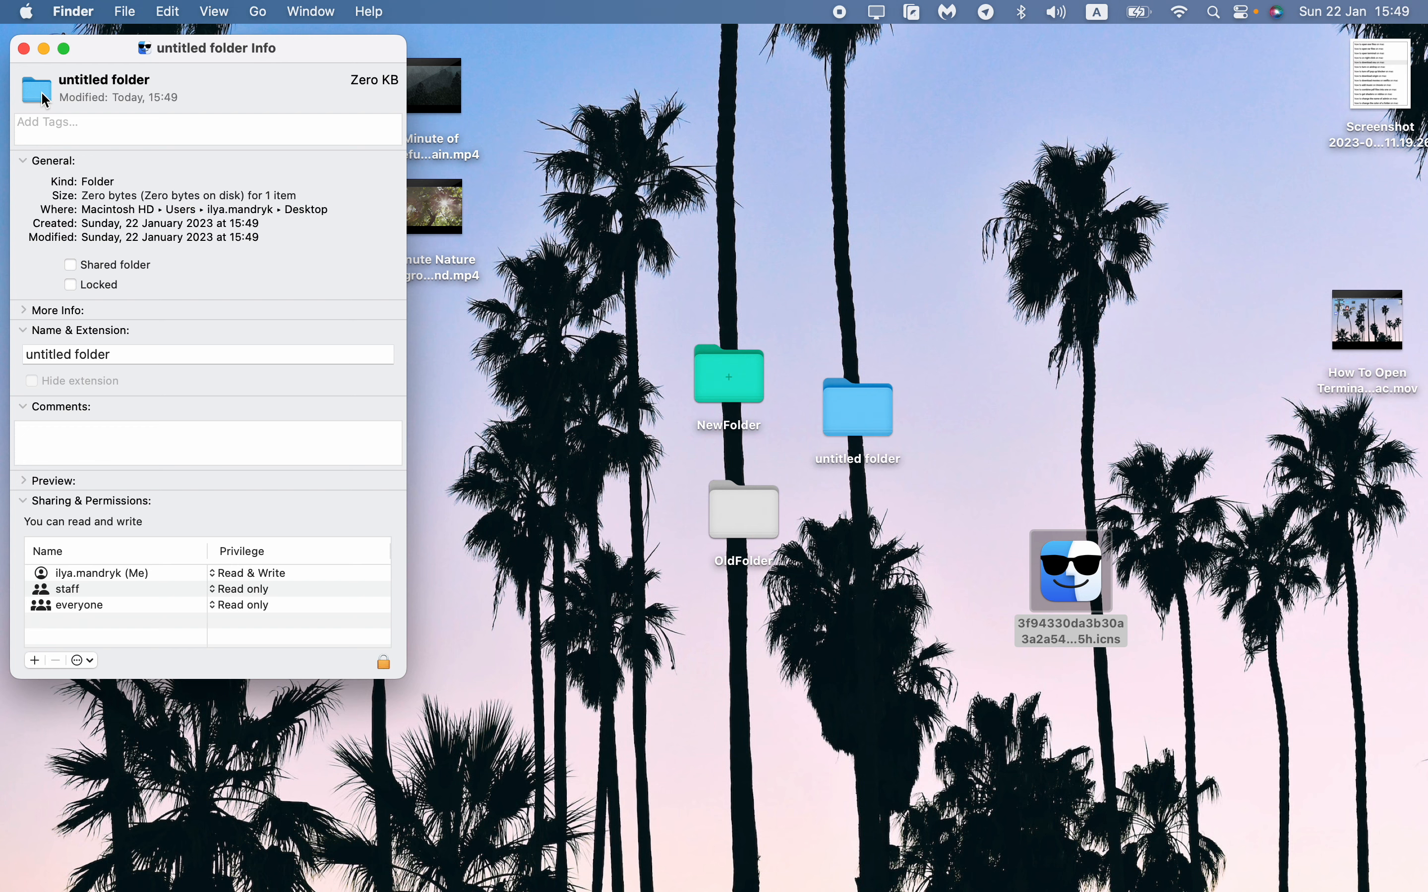
left_click(24, 49)
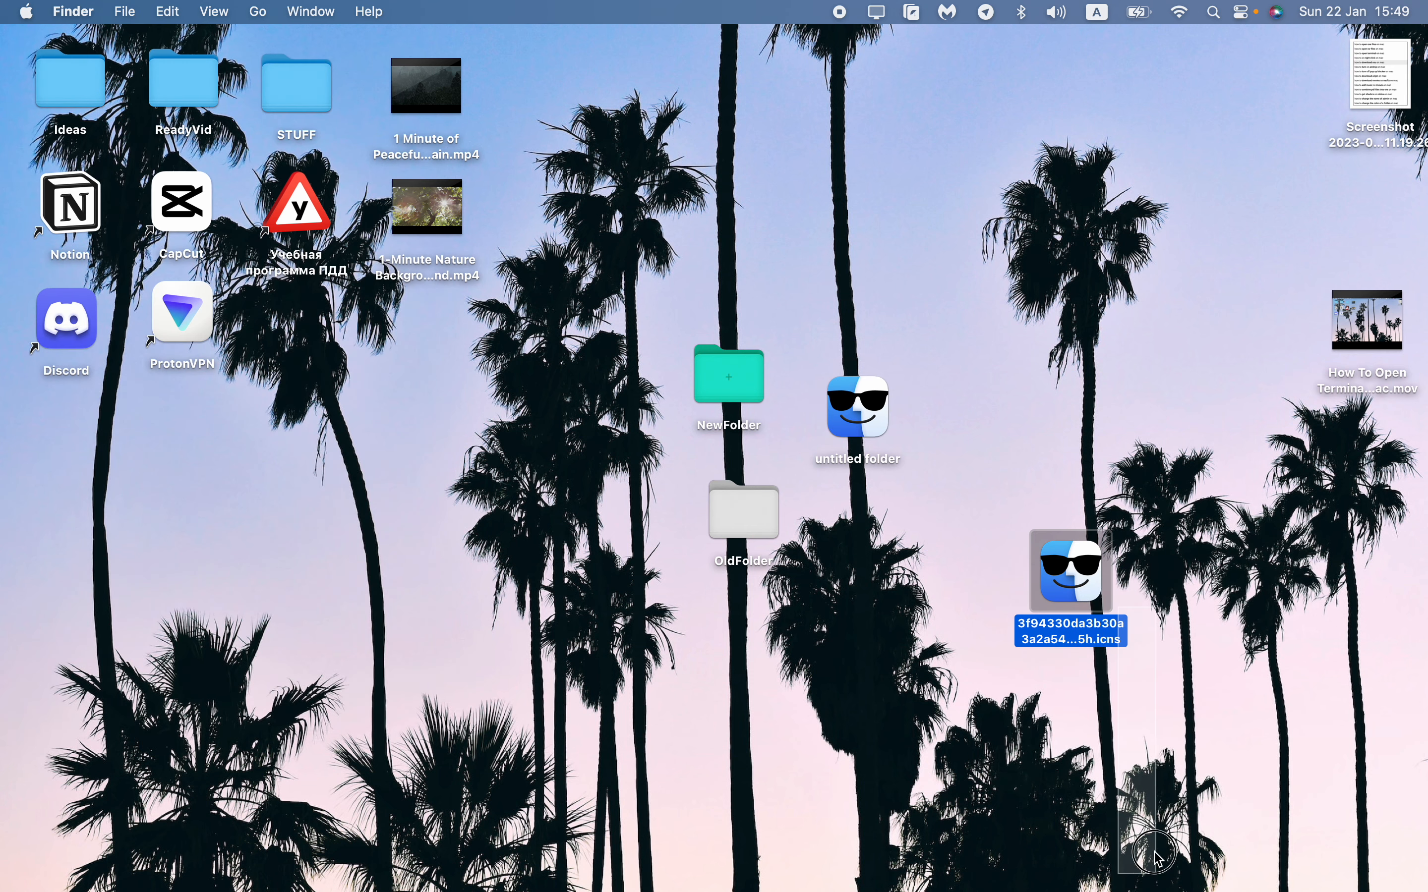
Clear the desktop by moving the downloaded .icns file, NewFolder, OldFolder and the untitled folder to the Bin.
left_click_drag(1070, 576, 1058, 853)
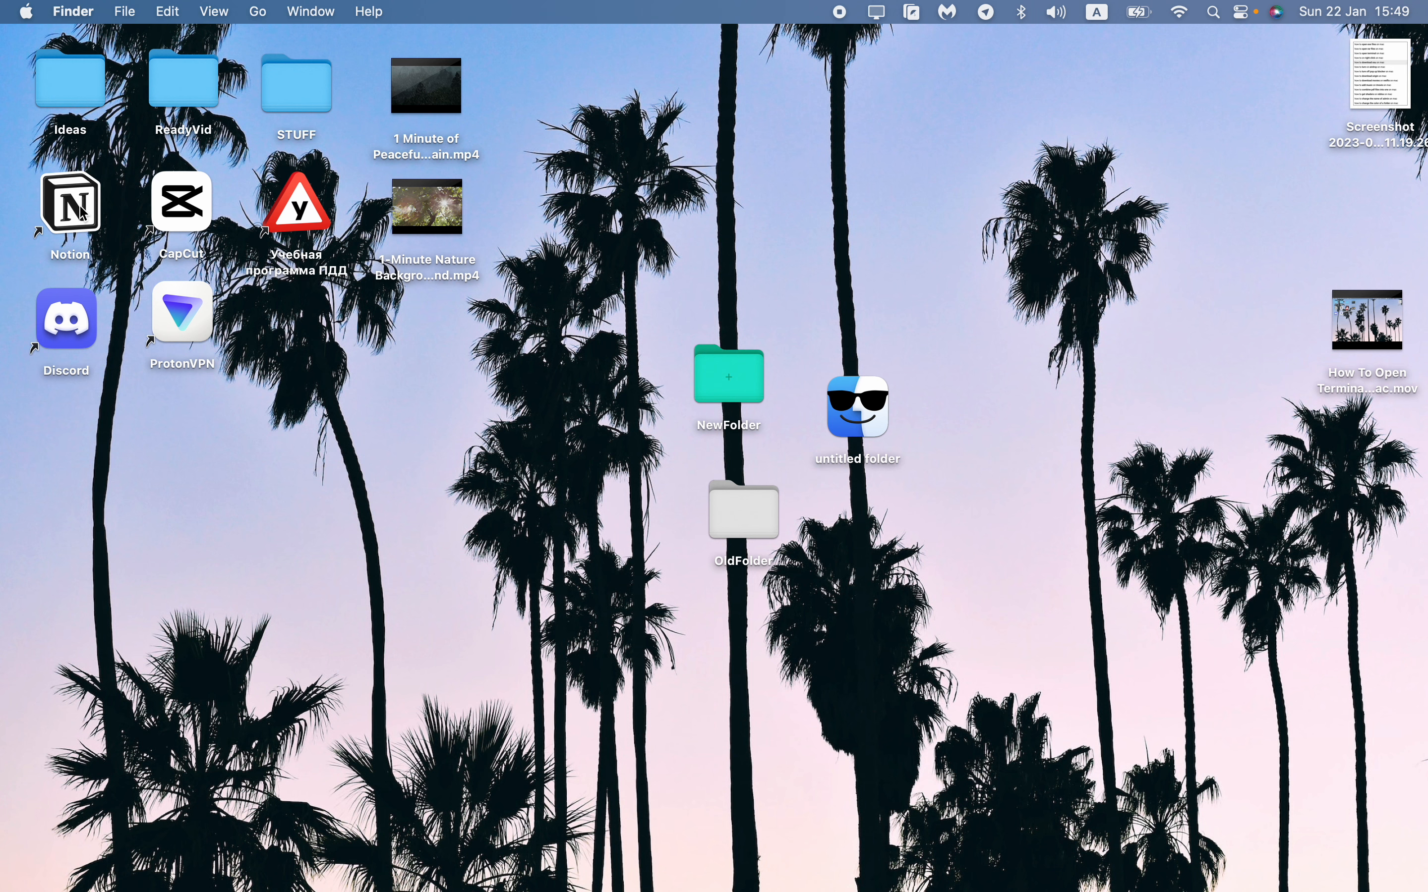
left_click_drag(605, 350, 617, 304)
left_click(959, 643)
left_click(956, 474)
left_click_drag(845, 409, 925, 354)
left_click_drag(734, 395, 951, 486)
left_click_drag(742, 500, 992, 539)
left_click_drag(841, 354, 1039, 620)
left_click_drag(1006, 542, 1039, 841)
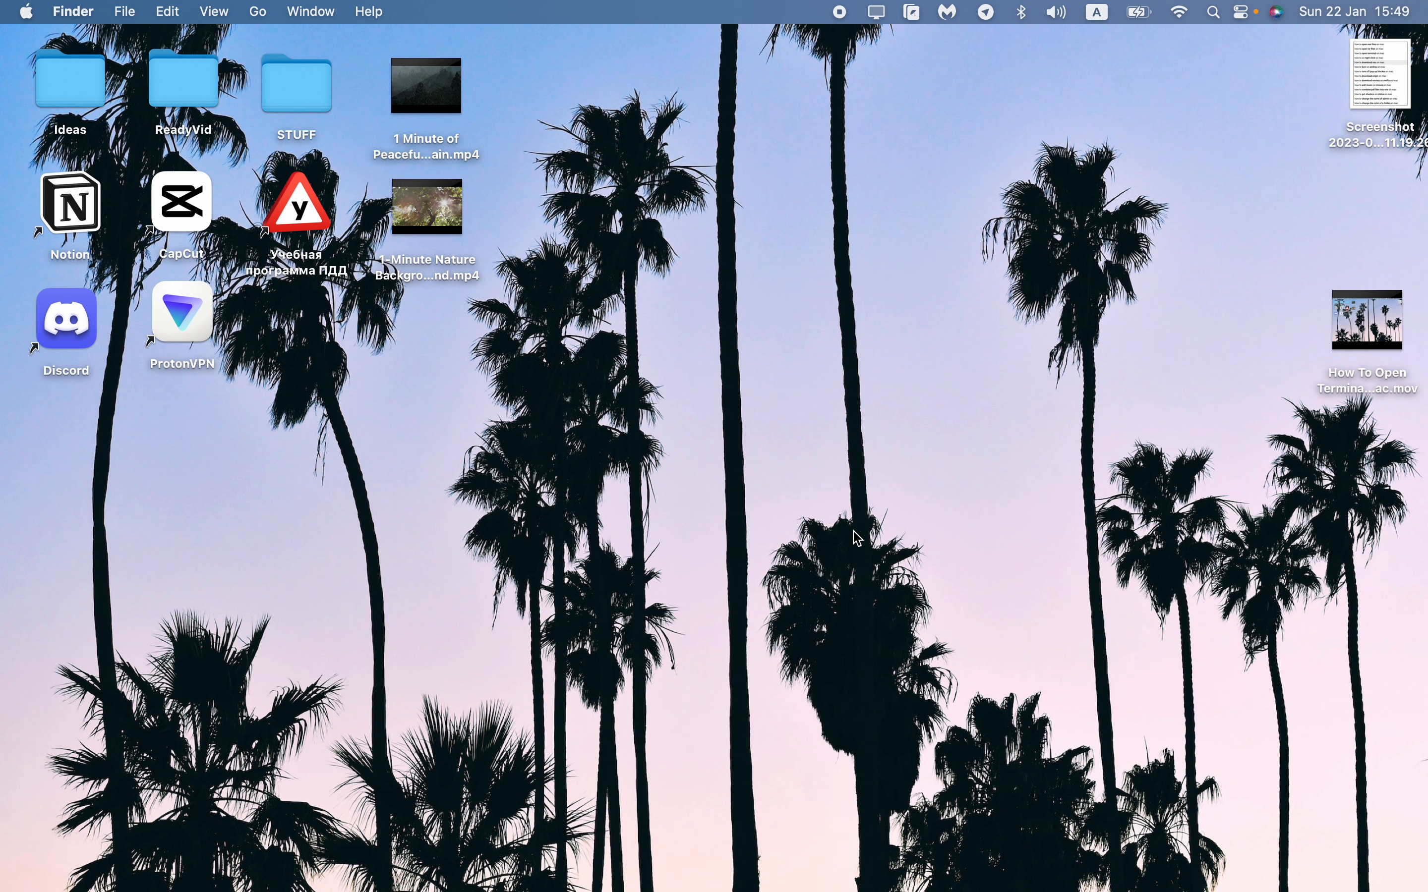